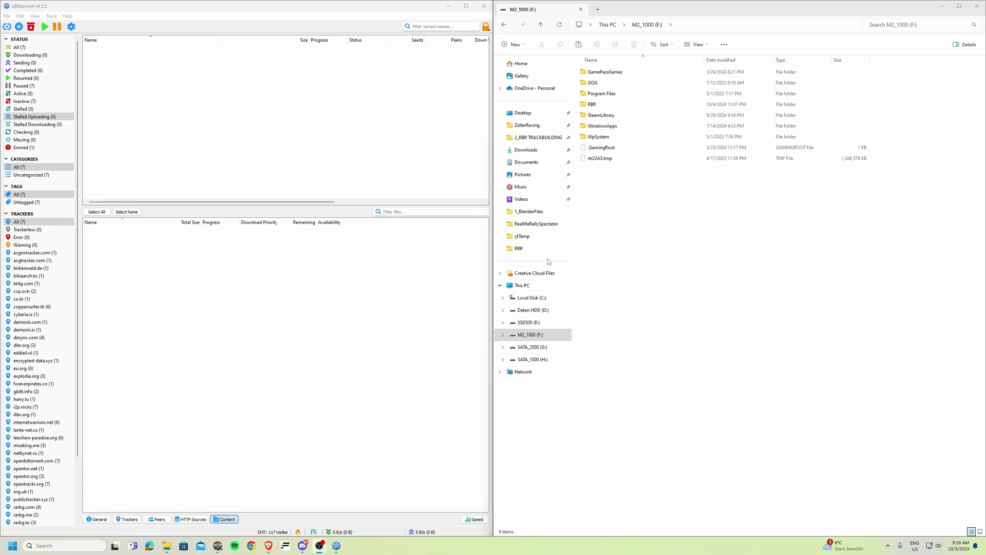
Open the rsf_installer_files folder inside RBR on drive F: and look through its archives.
double_click(600, 105)
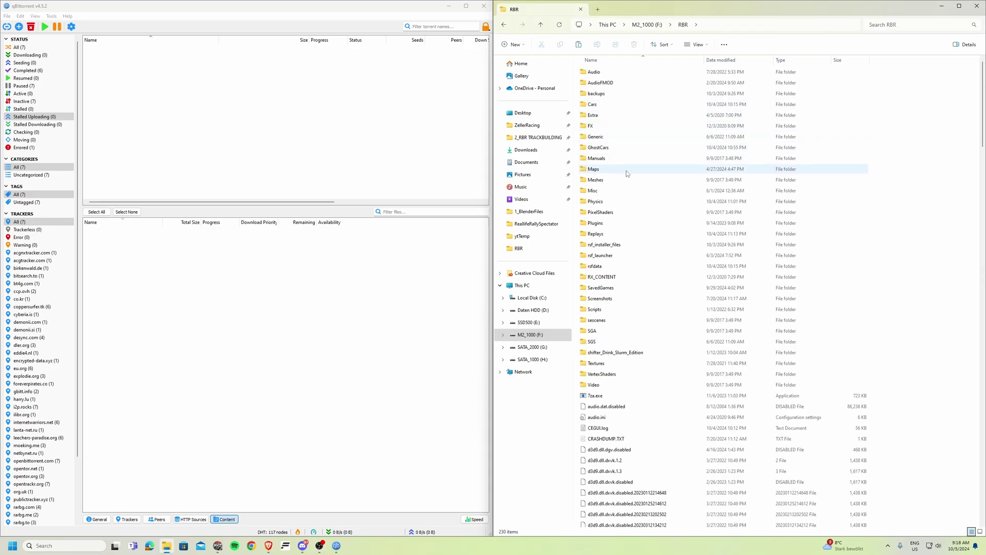
double_click(636, 248)
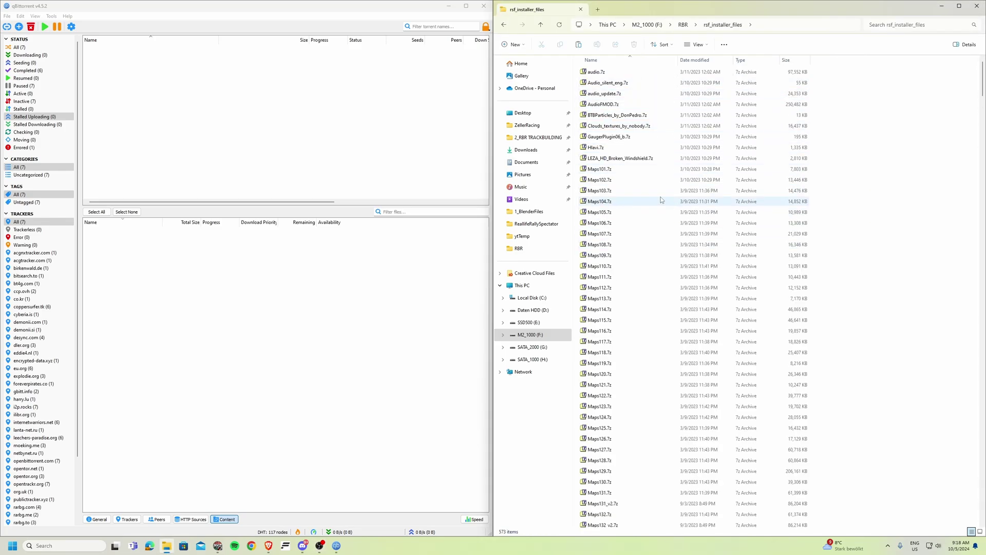
scroll(662, 202, "down", 20)
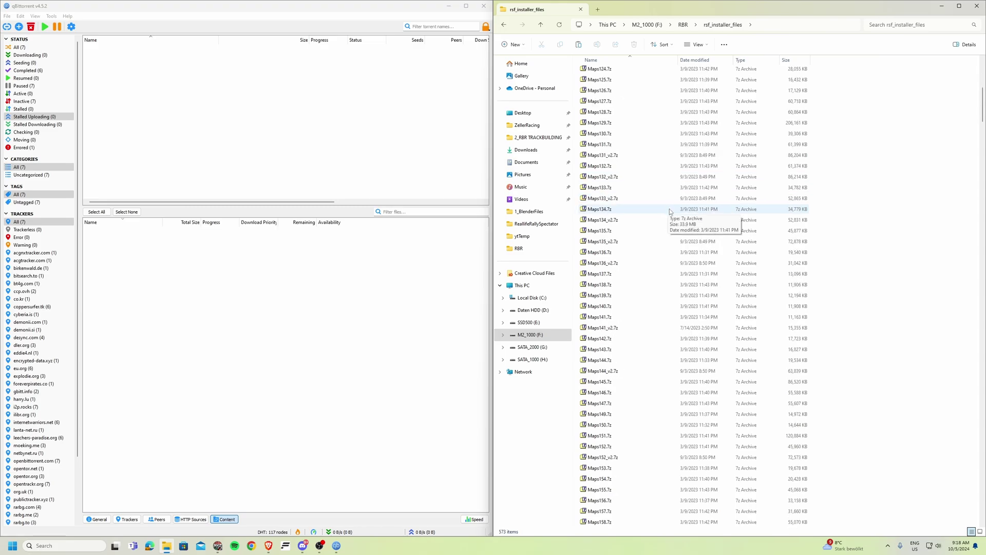
scroll(783, 258, "up", 3)
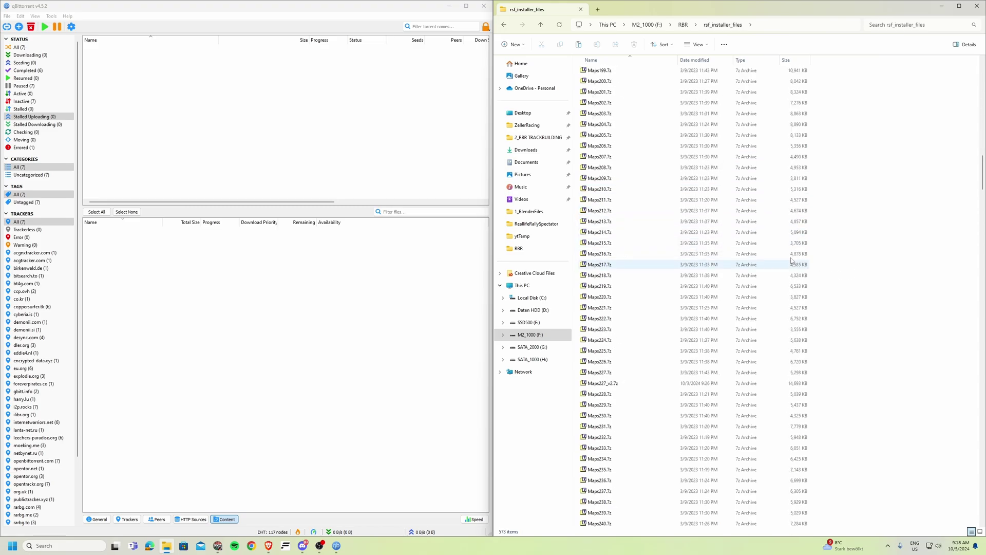
scroll(719, 255, "up", 20)
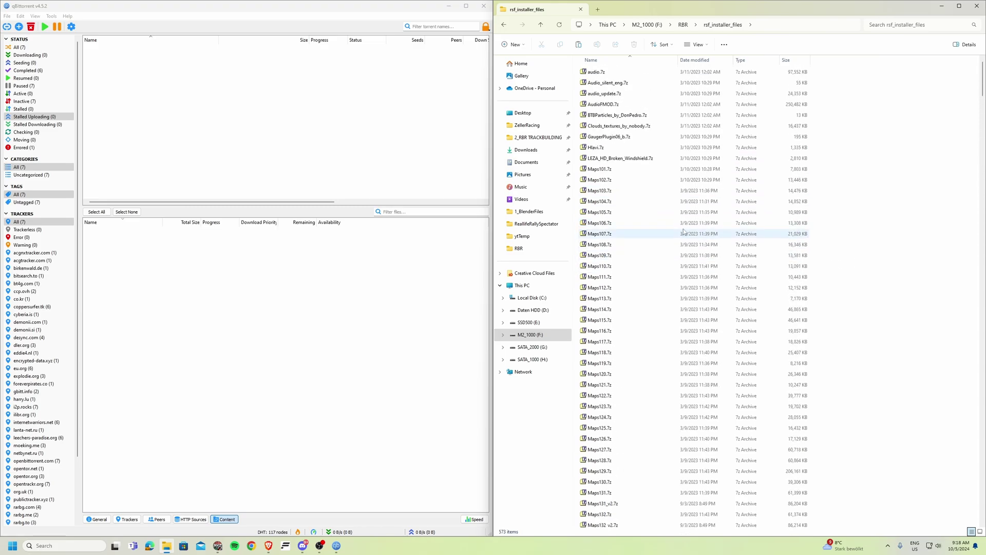
Permanently delete all files in the rsf_installer_files folder.
left_click(597, 106)
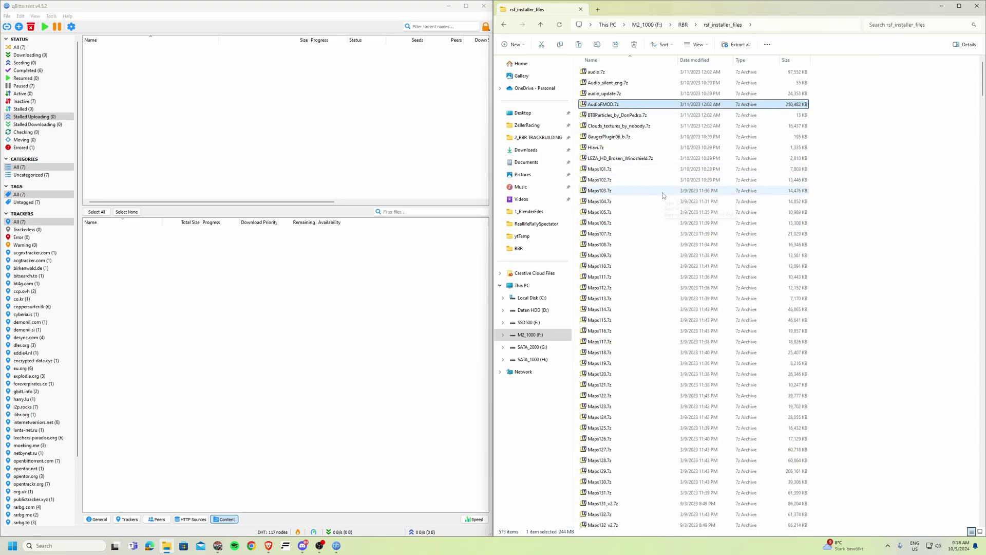
key("ctrl+a")
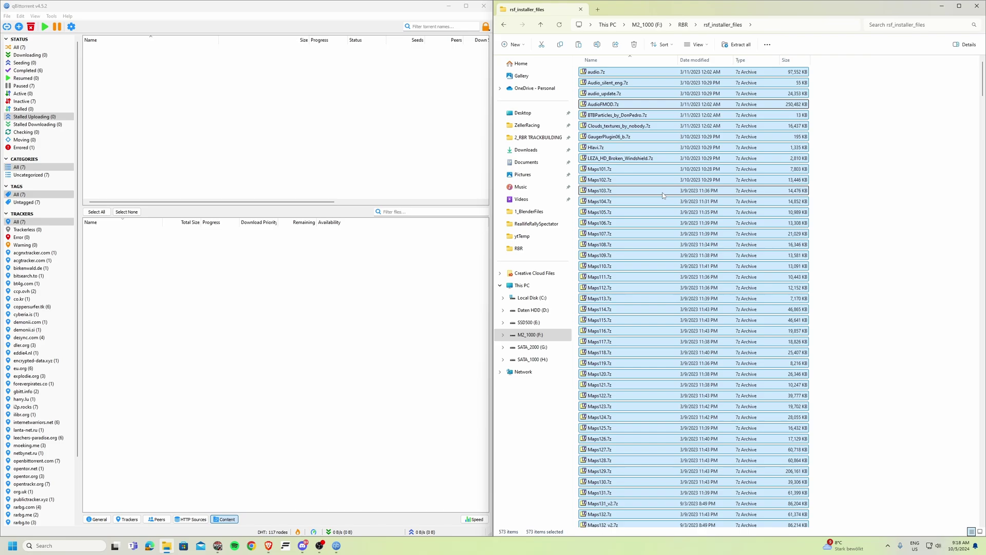
key("shift+Delete")
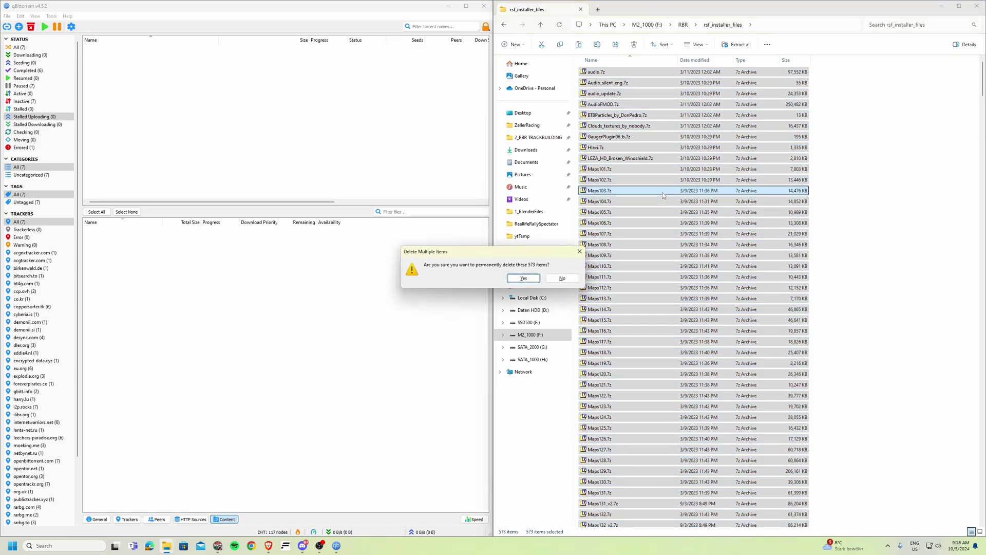
left_click(515, 279)
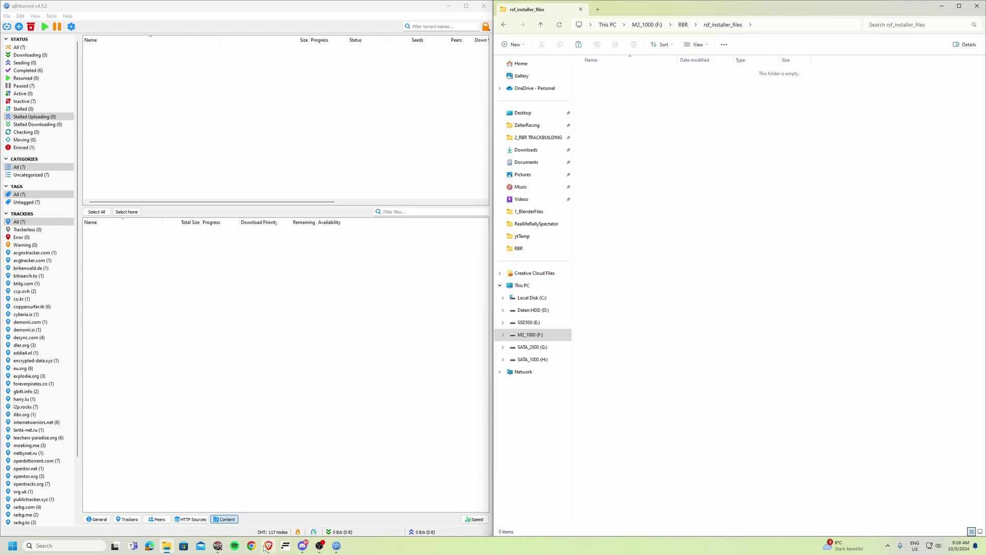
Switch to the Brave browser to view the rallysimfans.hu plugin news page, and minimise it again.
mouse_move(267, 548)
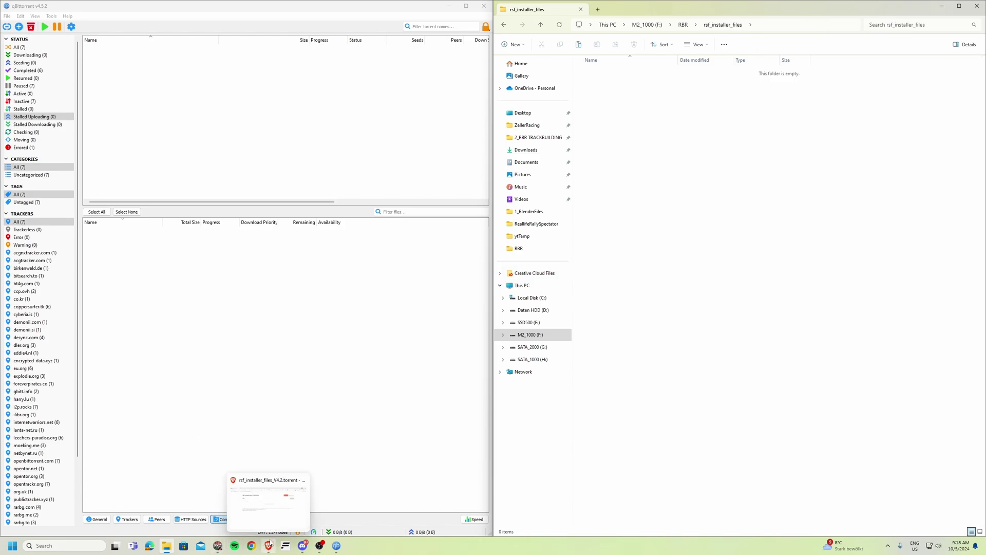
left_click(268, 548)
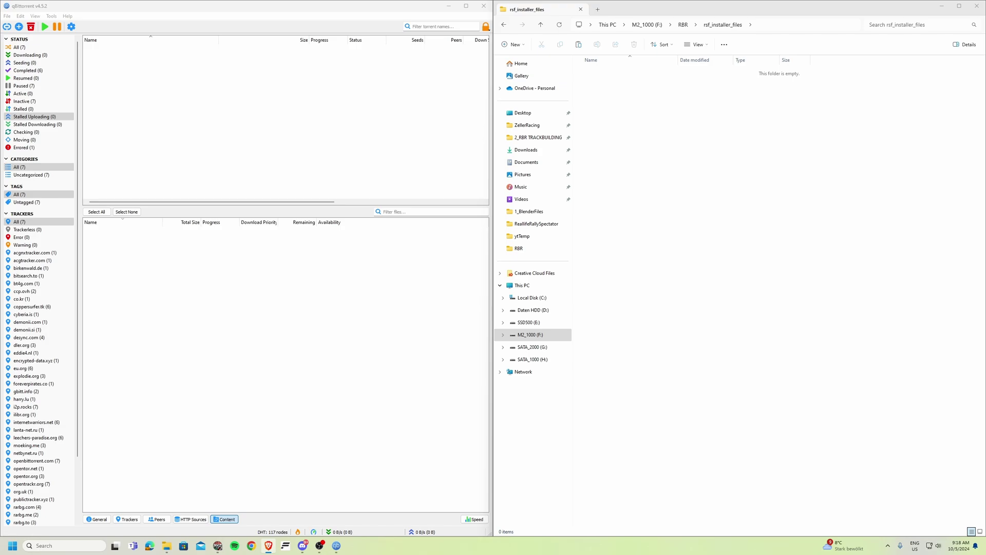
left_click(267, 546)
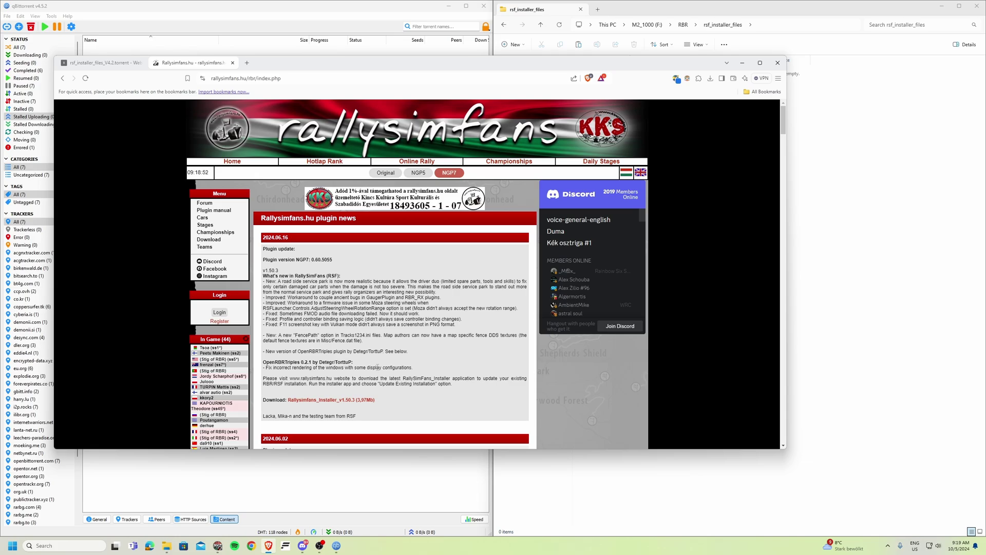
left_click(742, 62)
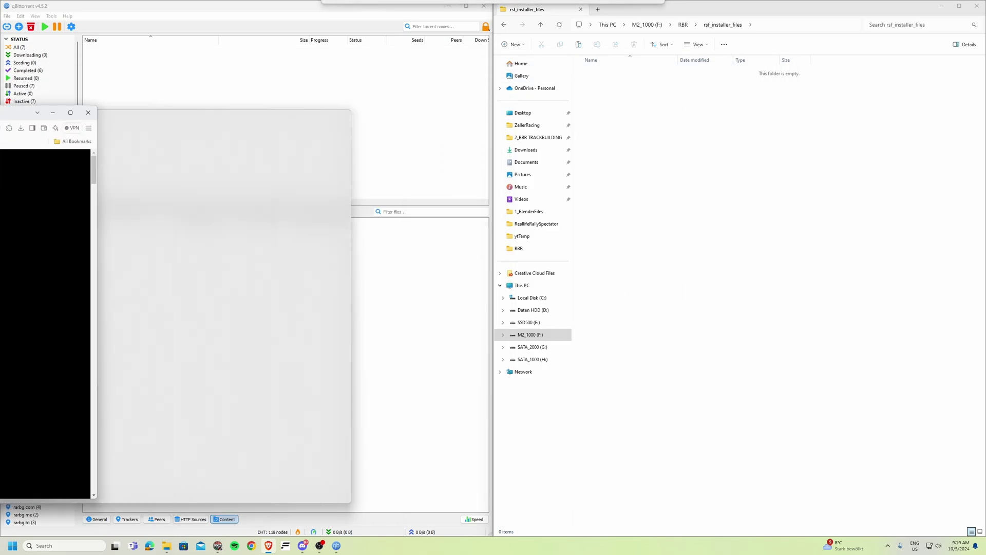
Open a second File Explorer window on the Tutorial folder of the Desktop and place it over the torrent client.
mouse_move(166, 545)
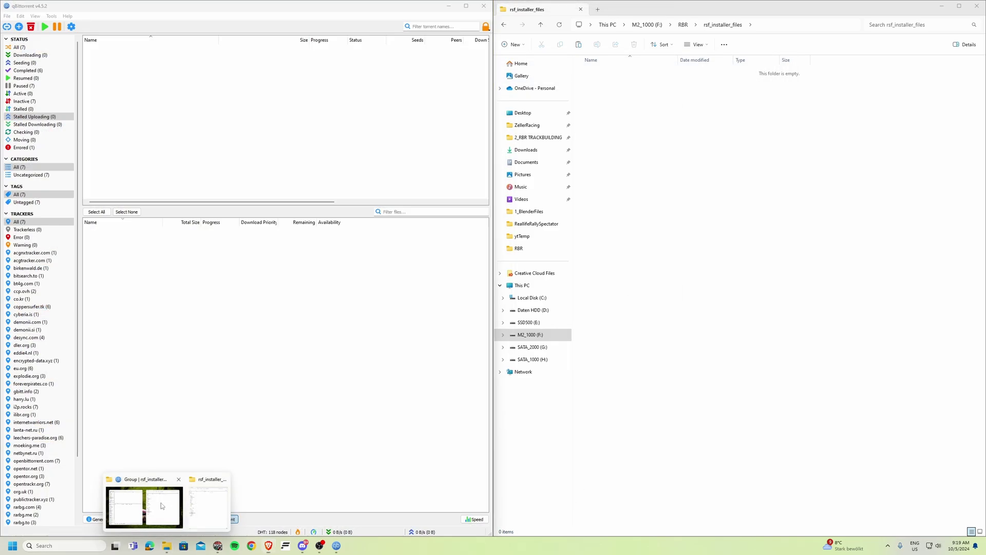
left_click(162, 502)
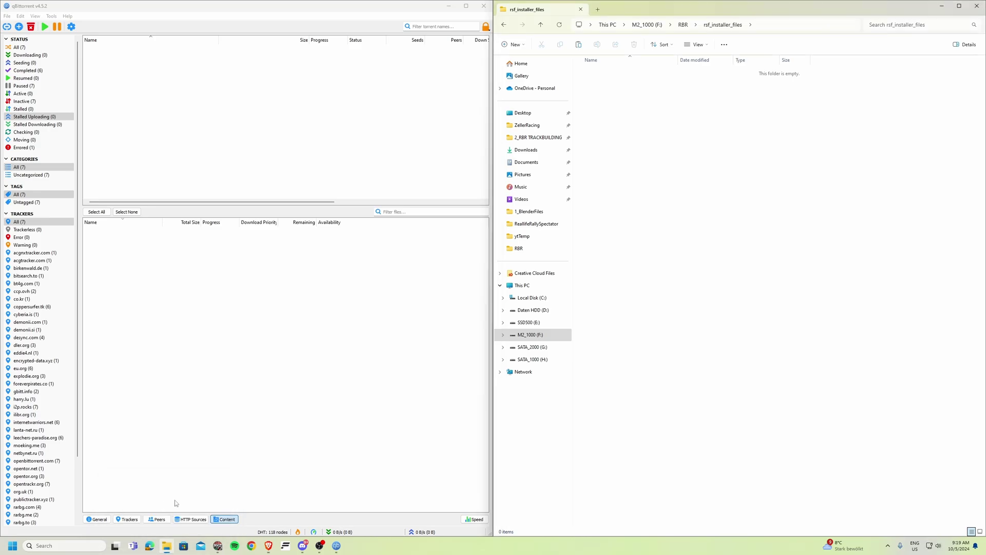
left_click(170, 547)
left_click(172, 548)
key("super+e")
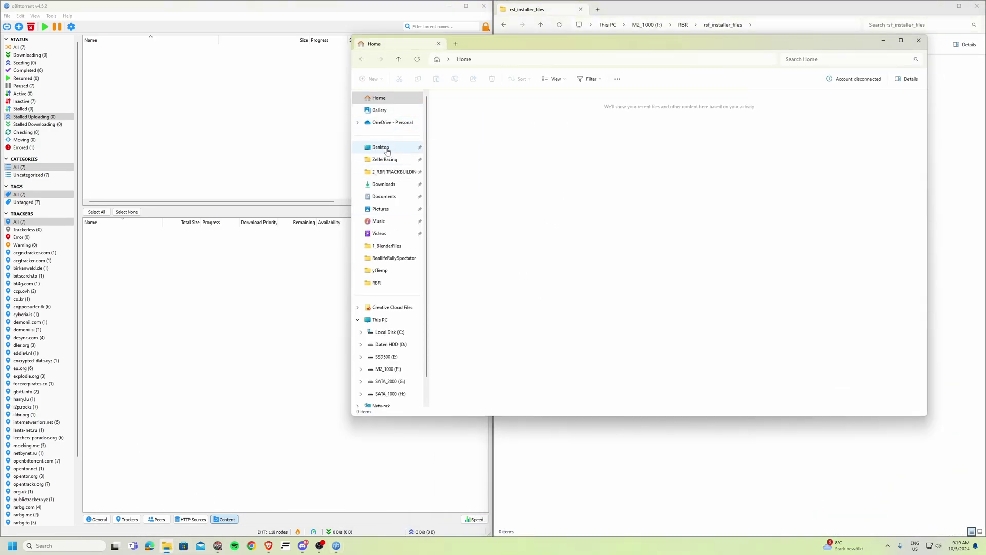
left_click(387, 150)
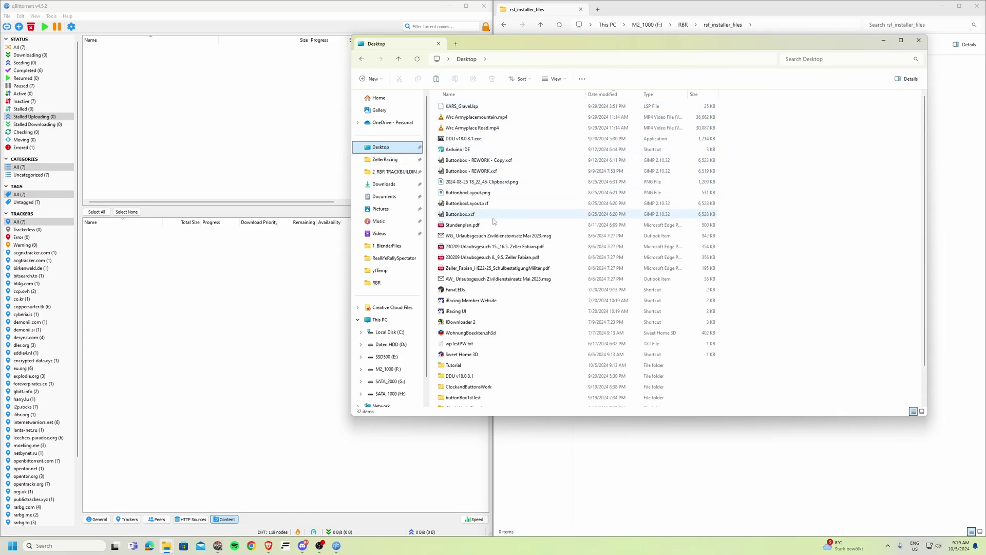
double_click(469, 365)
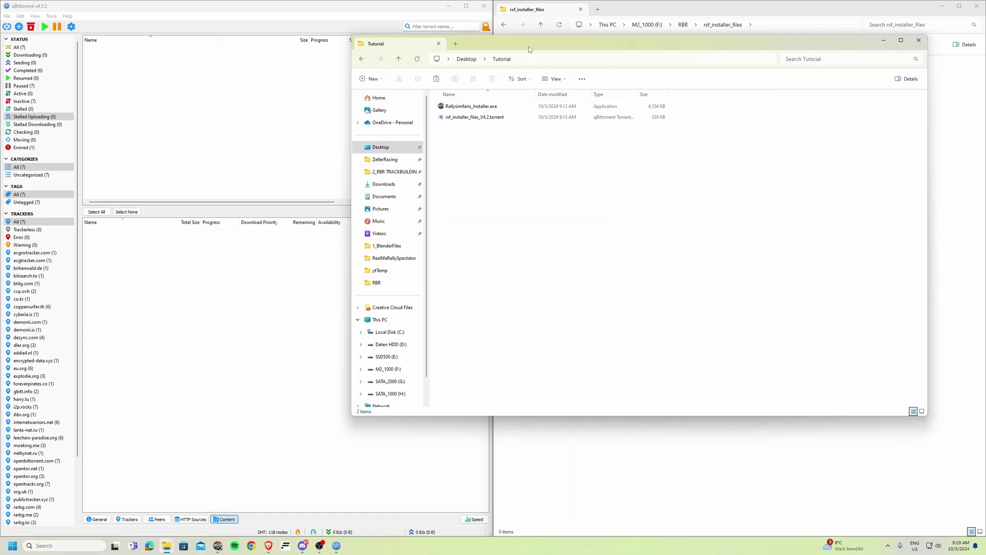
left_click_drag(531, 49, 313, 126)
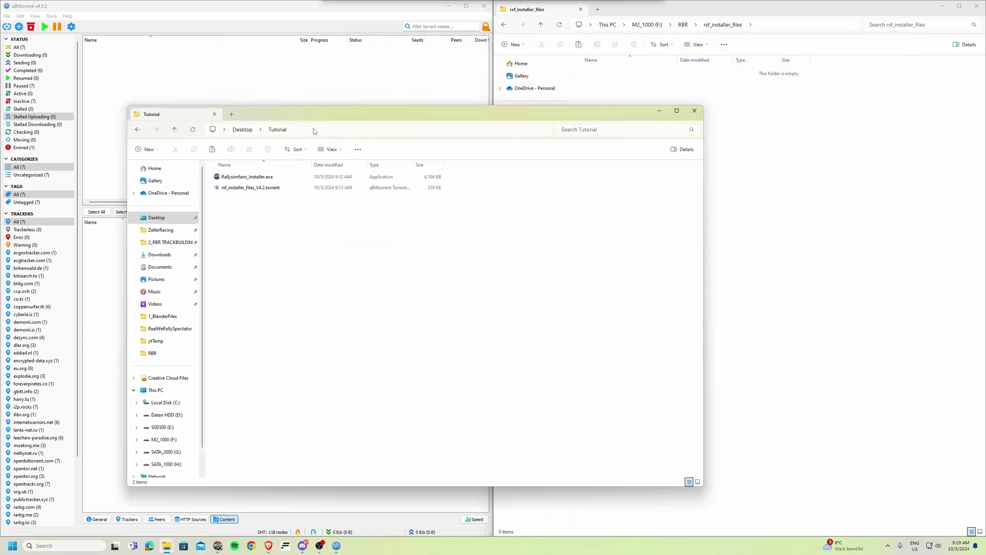
left_click(262, 179)
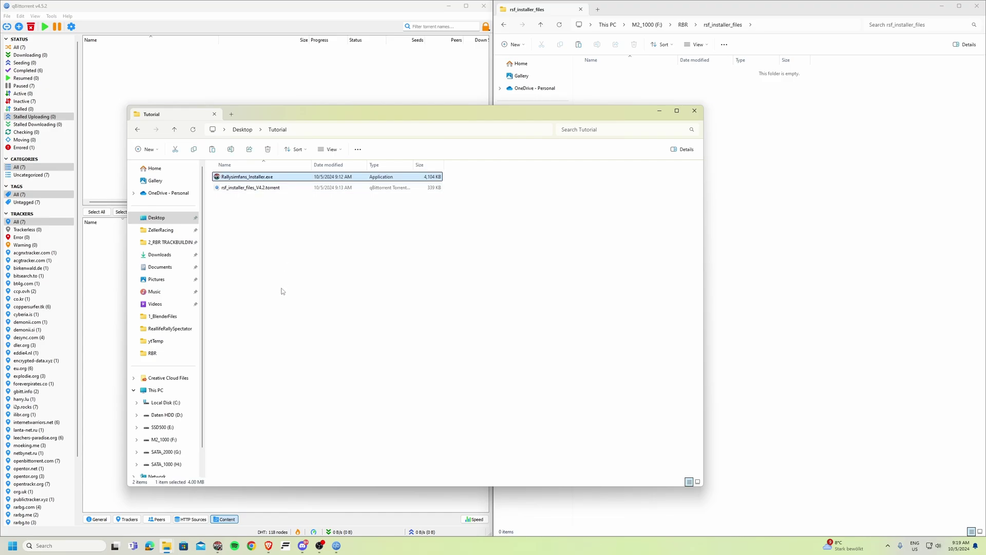
left_click(274, 244)
left_click(276, 188)
left_click(307, 231)
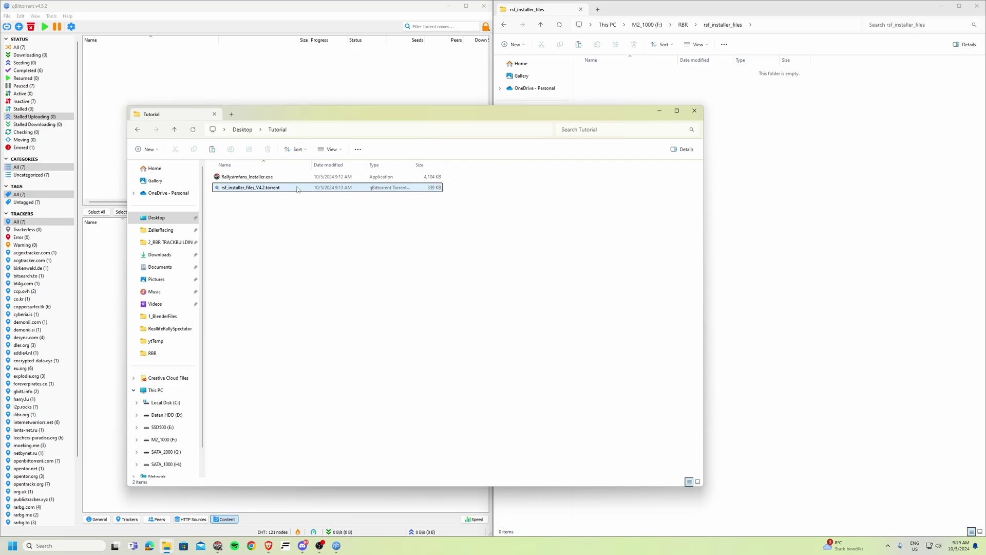
left_click_drag(296, 223, 272, 278)
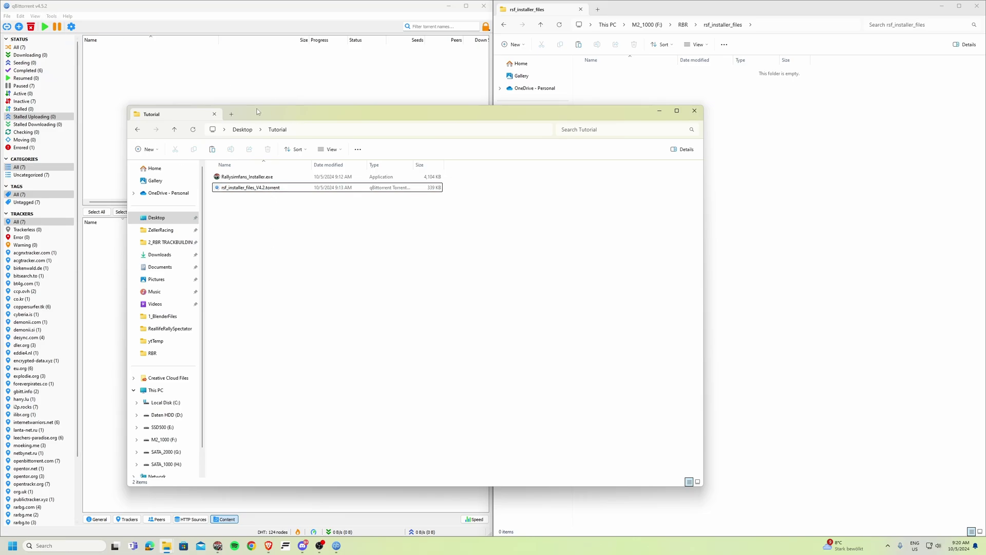
Move the Tutorial window aside and add the torrent file rsf_installer_files_V4.2.torrent from Desktop\Tutorial in qBittorrent.
left_click_drag(260, 112, 502, 144)
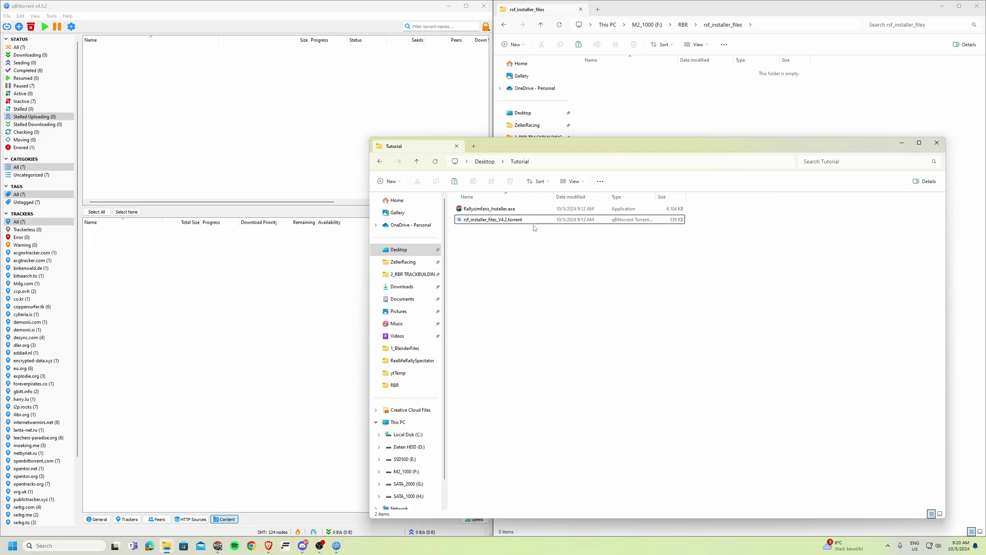
left_click(7, 17)
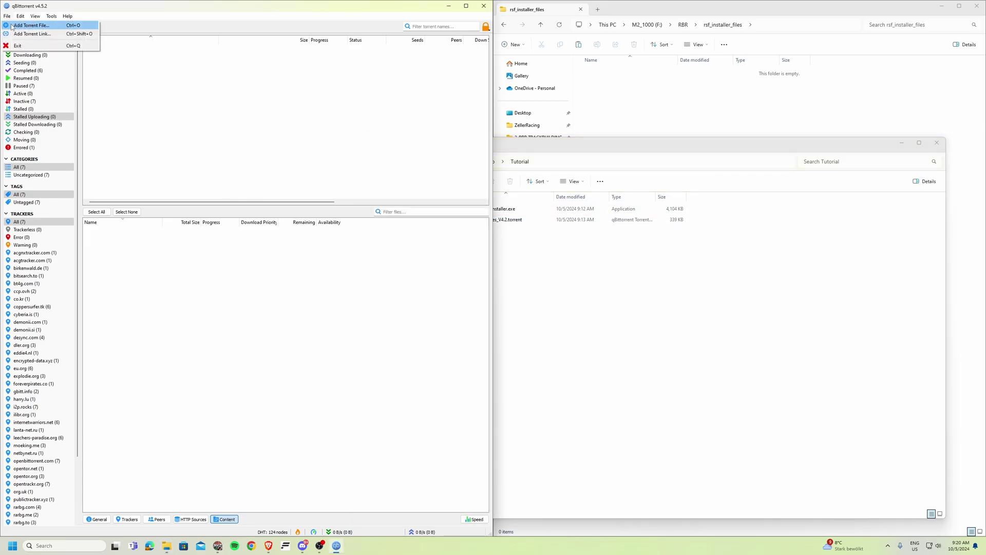
left_click(26, 25)
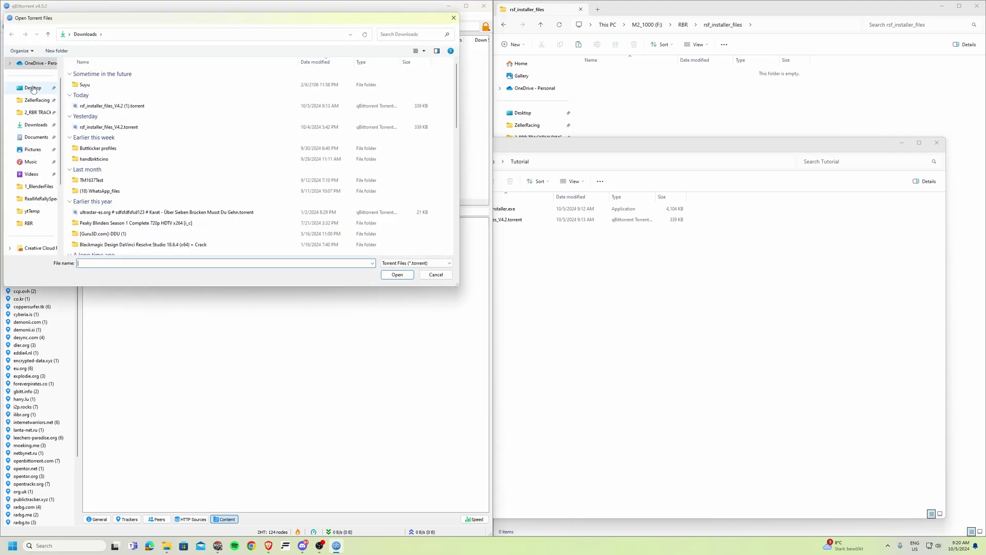
left_click(33, 88)
double_click(102, 140)
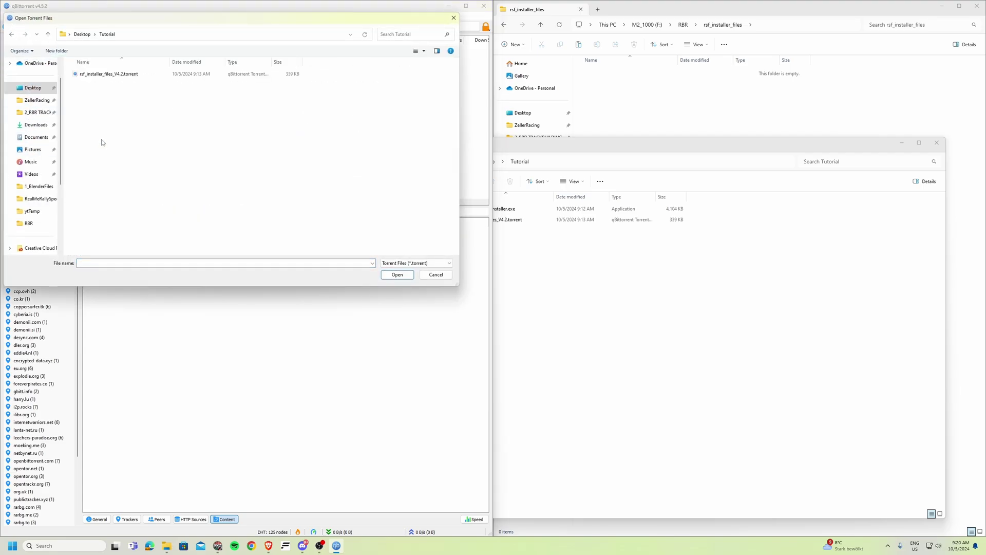
left_click(109, 74)
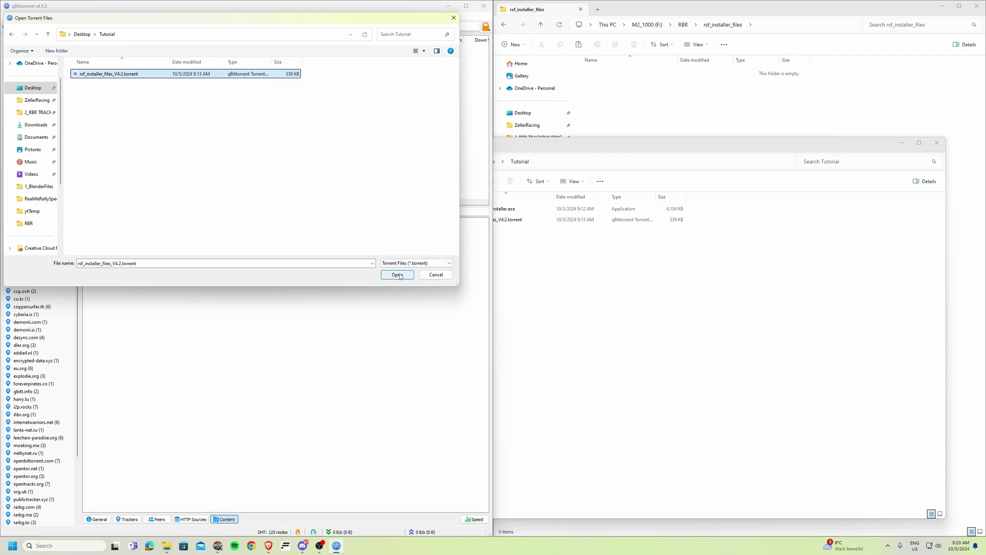
left_click(397, 275)
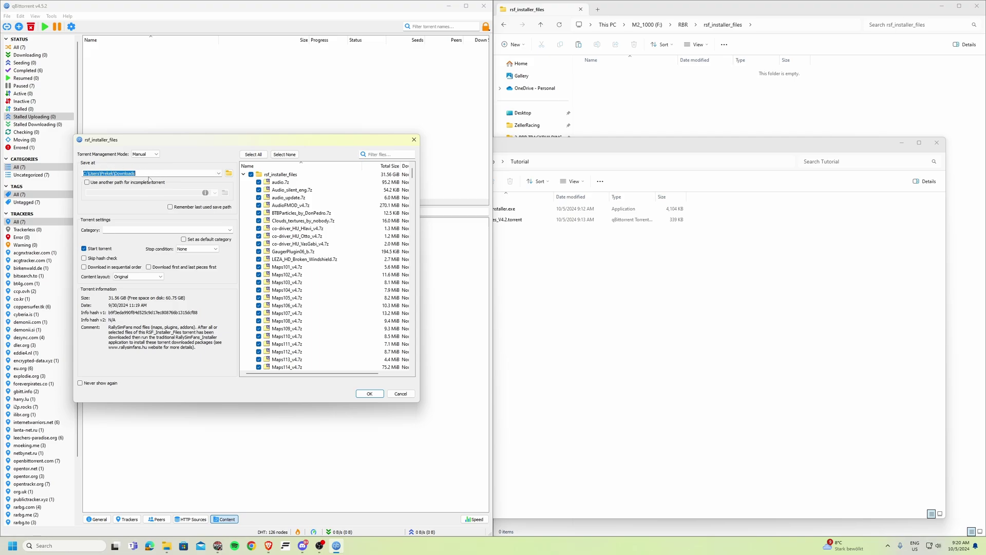
Copy the RBR folder's path, set the torrent's save location to F:\RBR and start the download.
left_click(784, 10)
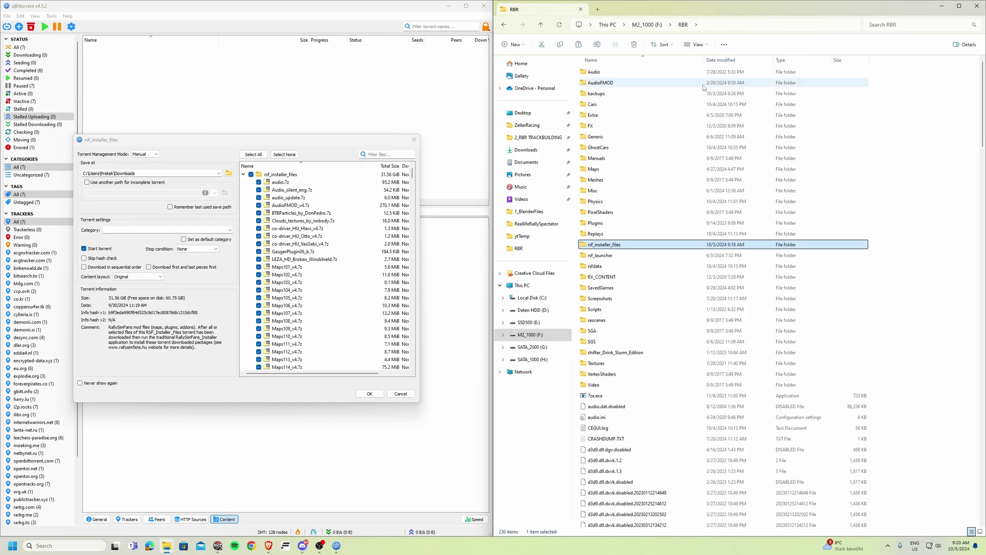
left_click(922, 250)
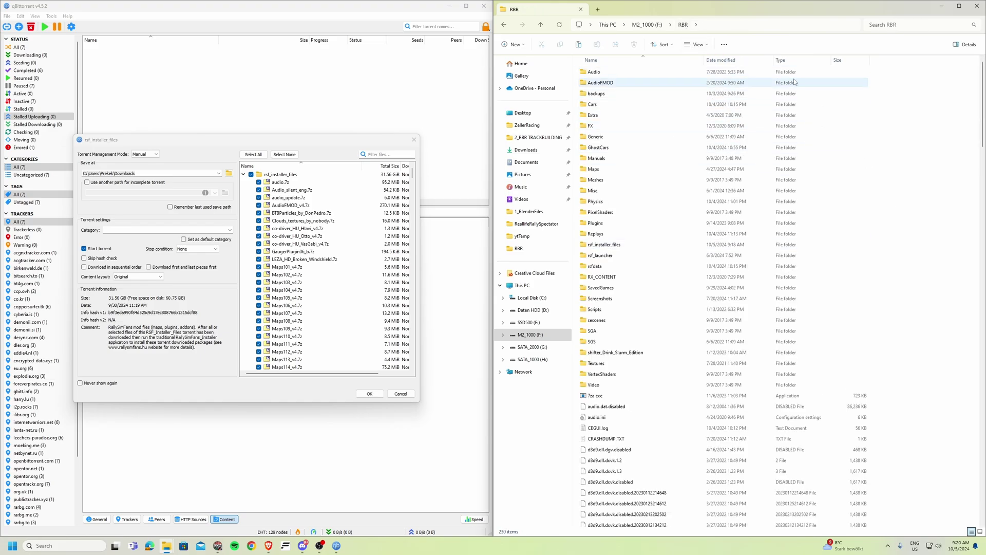
left_click(718, 24)
key("ctrl+c")
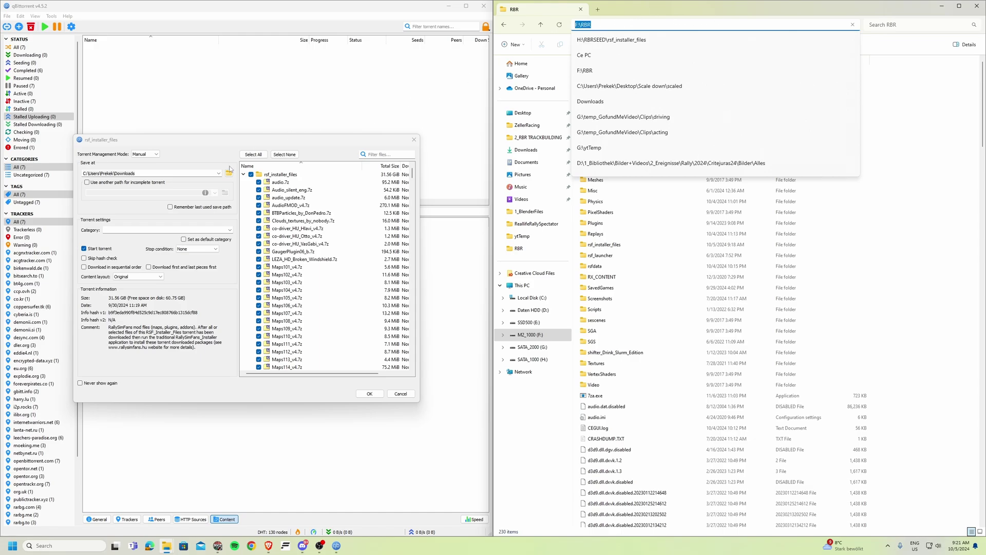
left_click(171, 177)
left_click(142, 175)
key("ctrl+a")
key("ctrl+v")
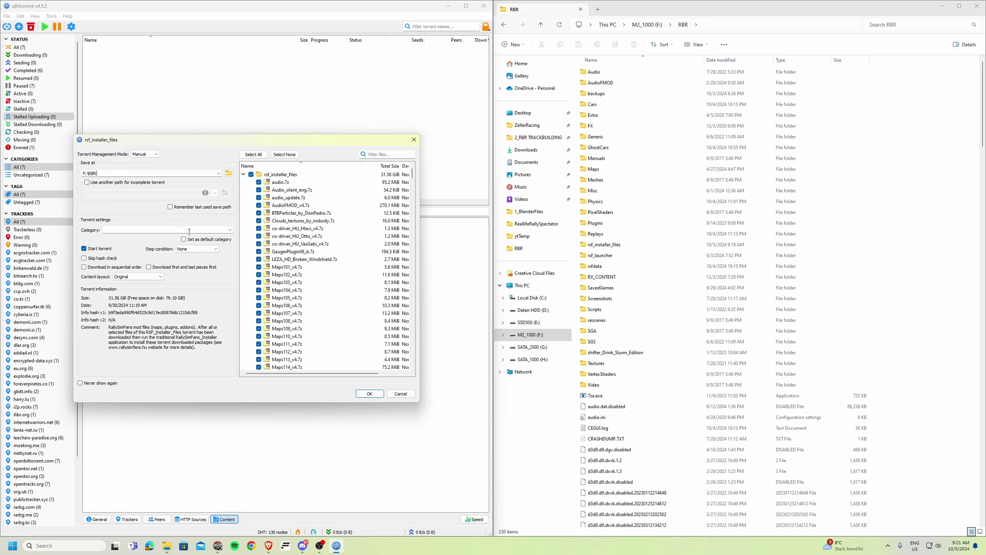
left_click(364, 394)
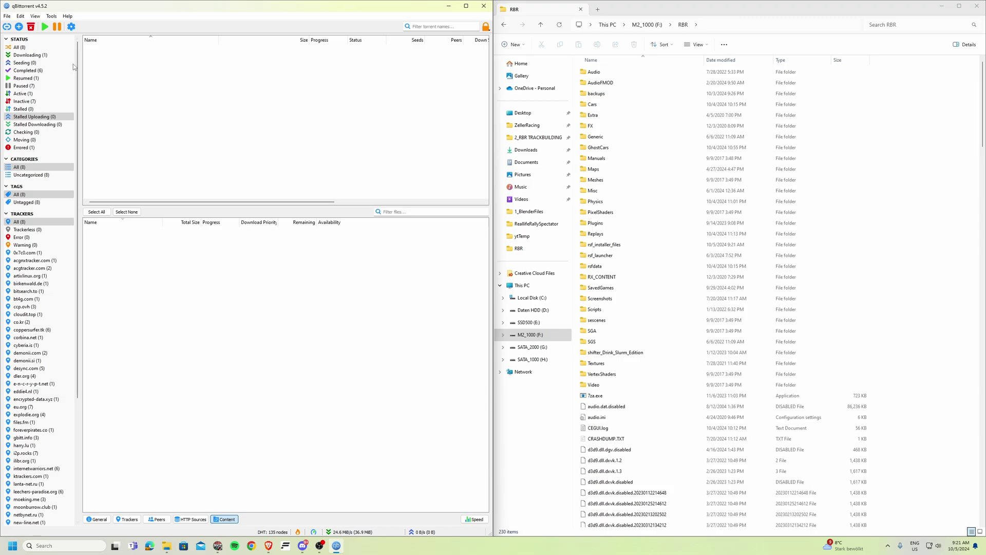
Show all torrents and examine the file contents and progress of the rsf_installer_files download.
left_click(29, 48)
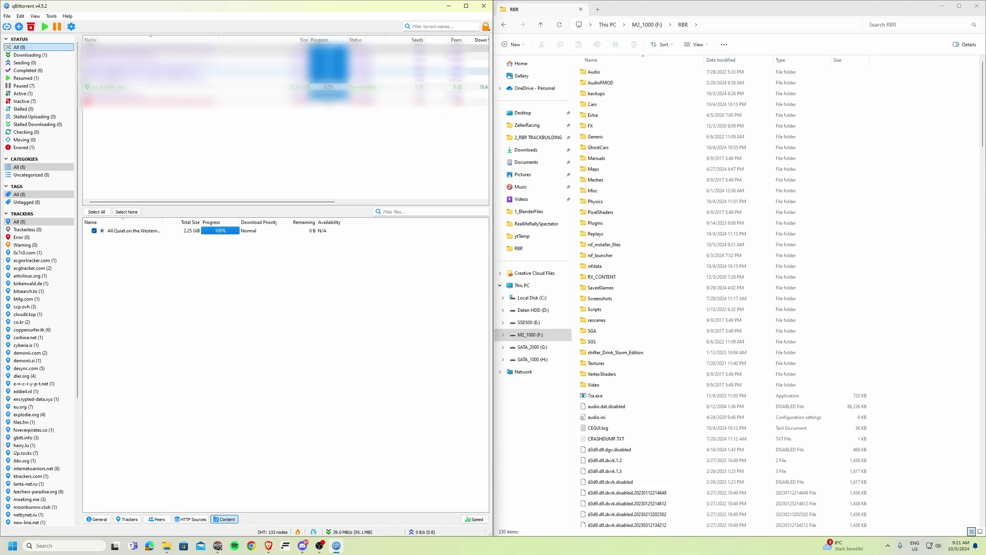
left_click(153, 87)
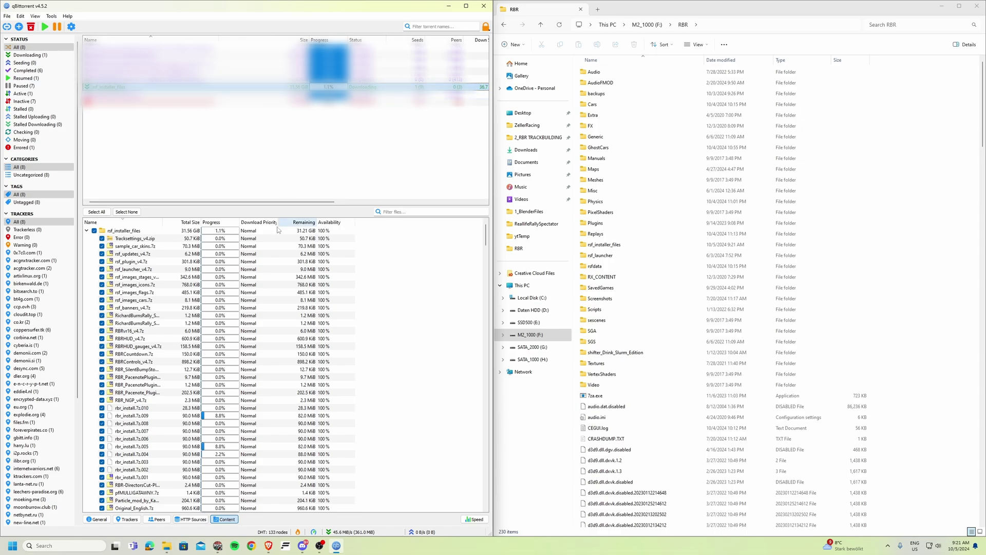
Check the progress of the individual files in the rsf_installer_files torrent until the download is complete.
scroll(201, 328, "down", 10)
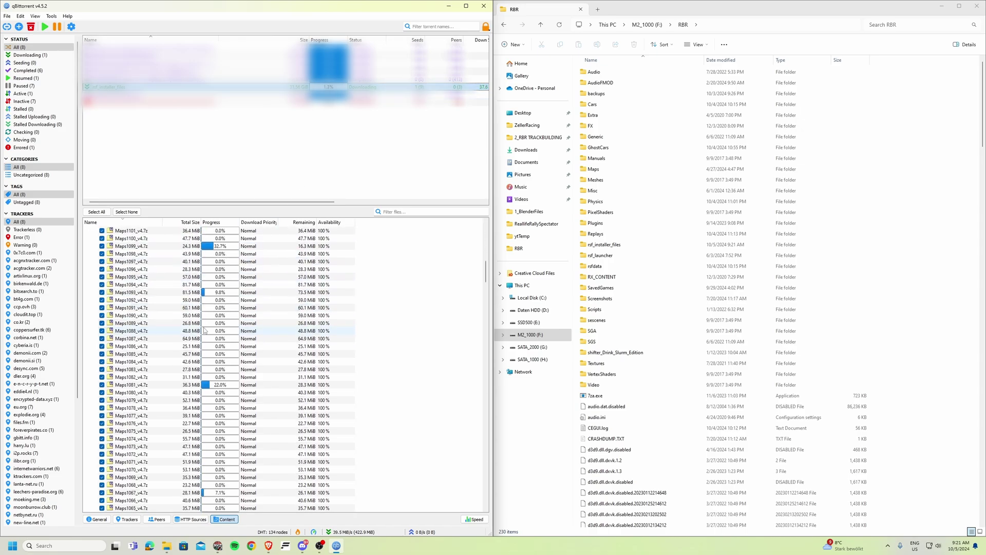
scroll(203, 329, "down", 10)
scroll(207, 333, "up", 12)
scroll(209, 336, "up", 15)
scroll(209, 335, "up", 1)
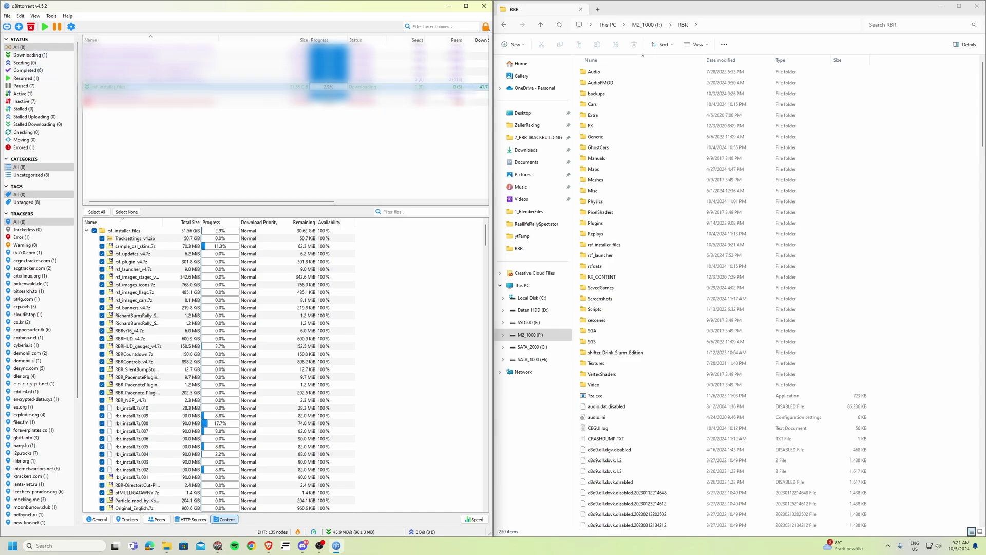
key("alt+Tab")
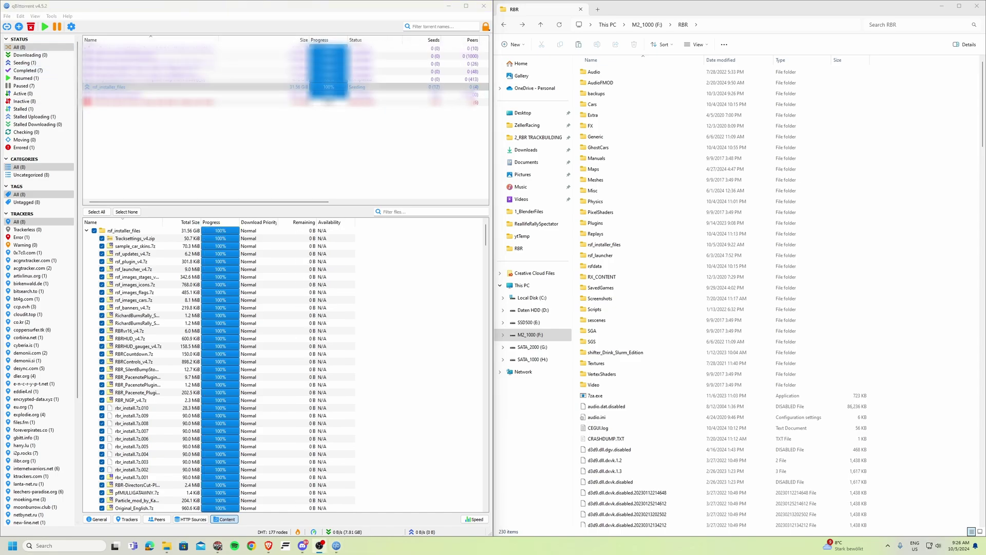
left_click(128, 87)
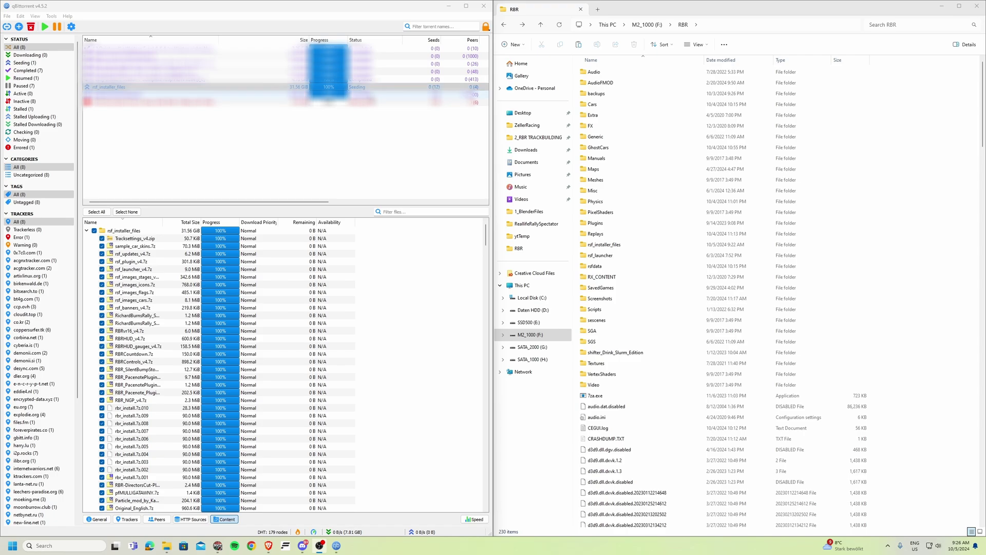
scroll(336, 318, "down", 2)
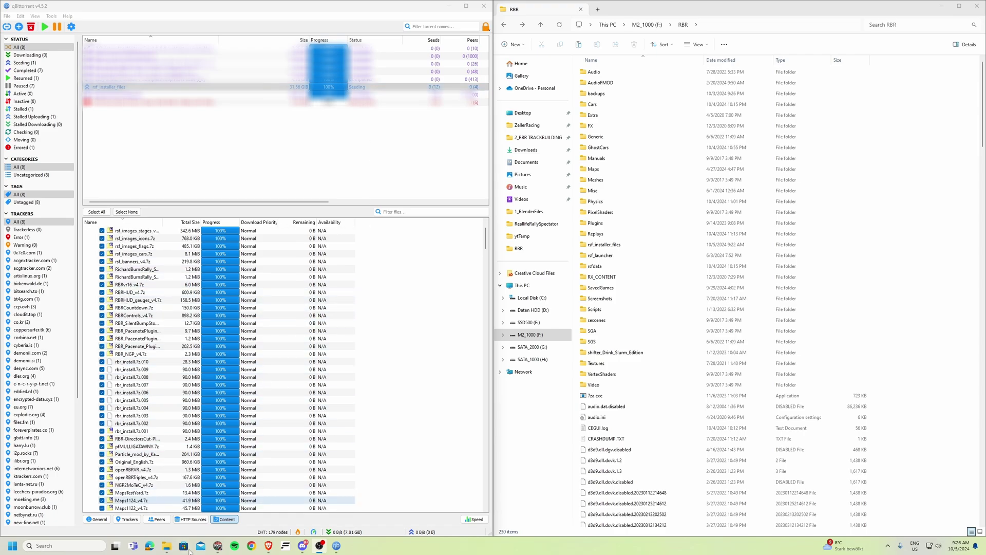
scroll(276, 414, "down", 20)
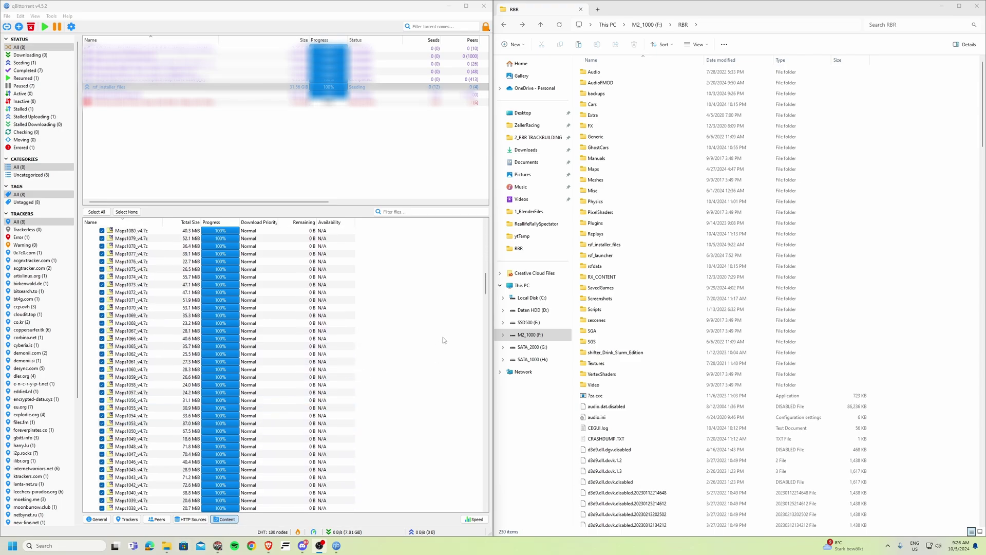
left_click_drag(488, 286, 485, 234)
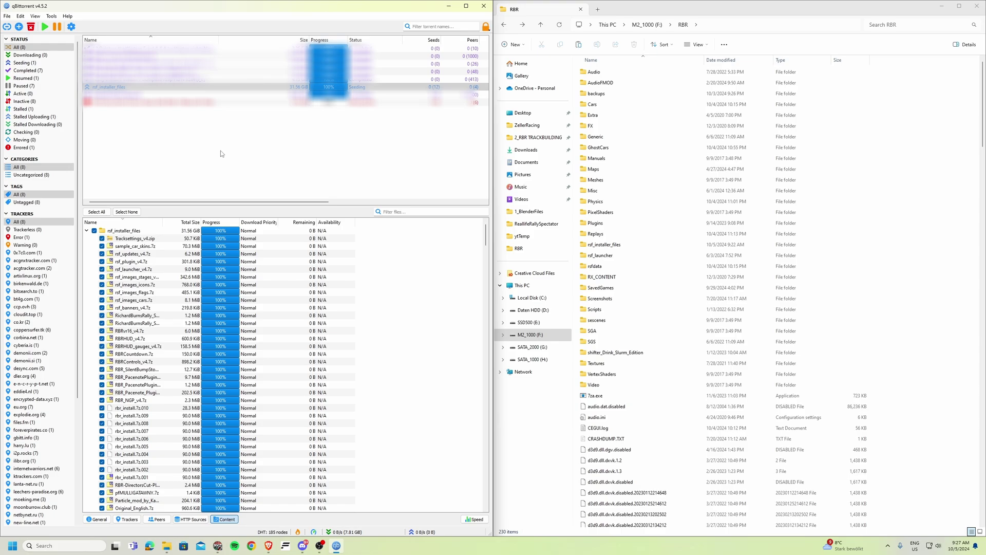
left_click(367, 88)
Run Rallysimfans_Installer.exe from the Tutorial folder, allowing it past SmartScreen, with English as the setup language.
mouse_move(168, 546)
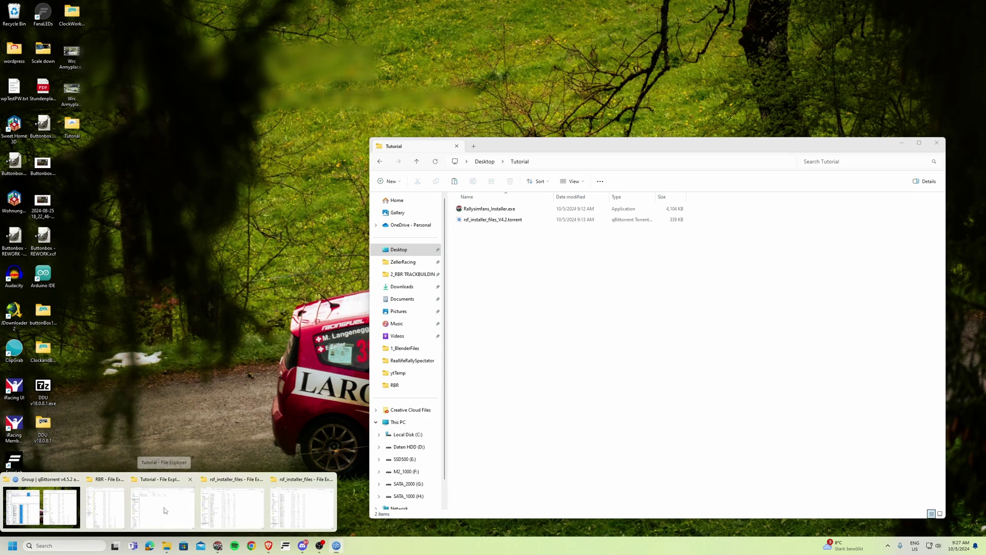
left_click(164, 506)
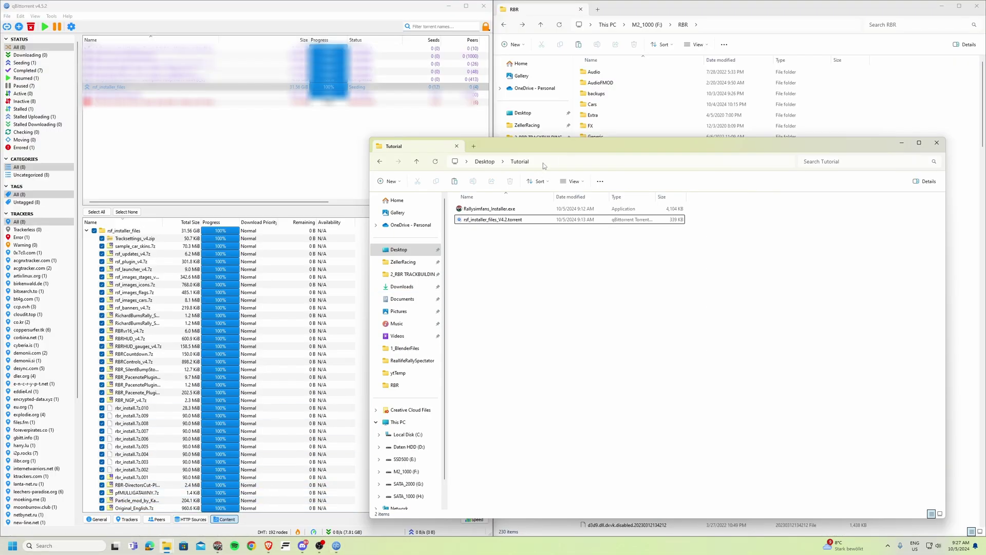
left_click_drag(570, 148, 265, 110)
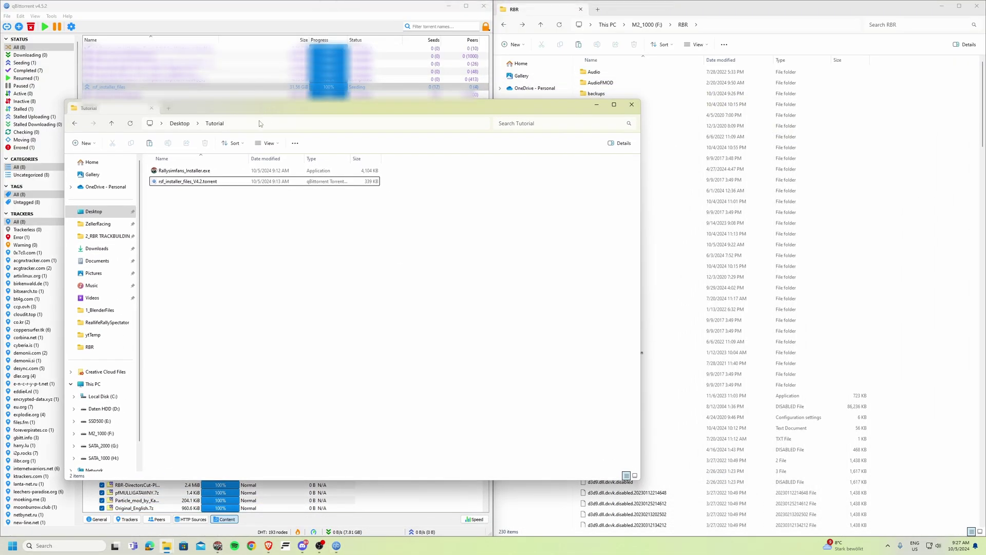
double_click(193, 172)
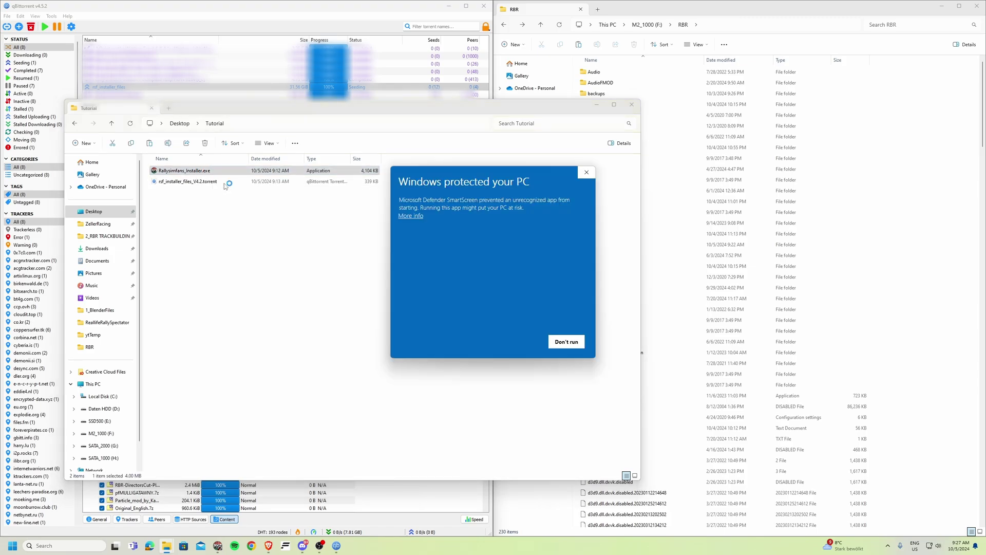
left_click(411, 216)
left_click(515, 342)
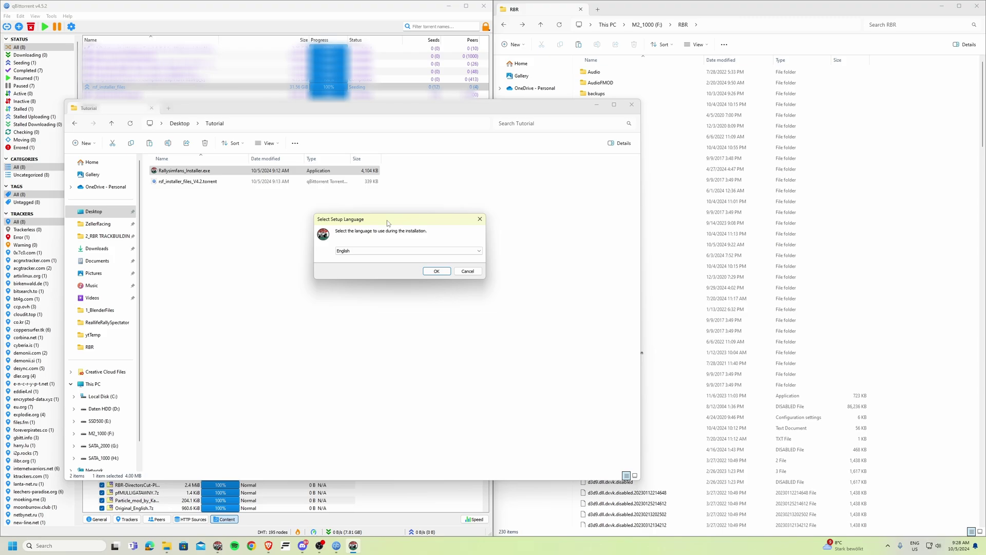
left_click(440, 274)
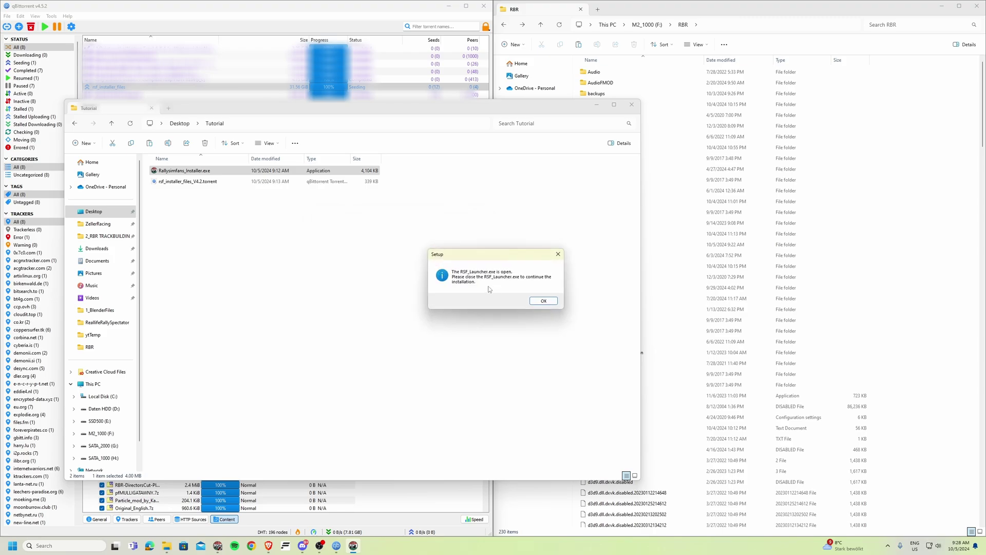
left_click(542, 300)
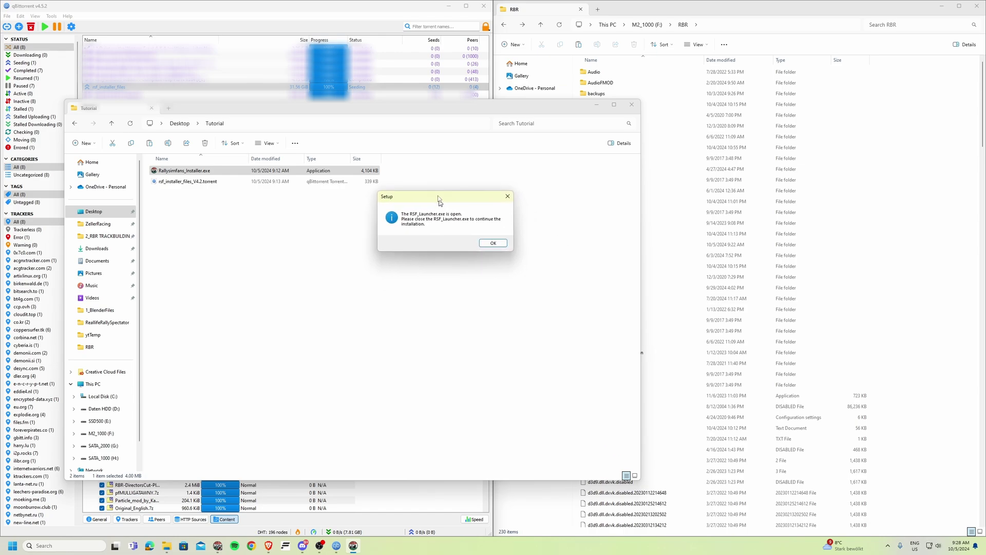
Switch to the RSF Launcher and create a backup of the existing RBR installation.
mouse_move(218, 545)
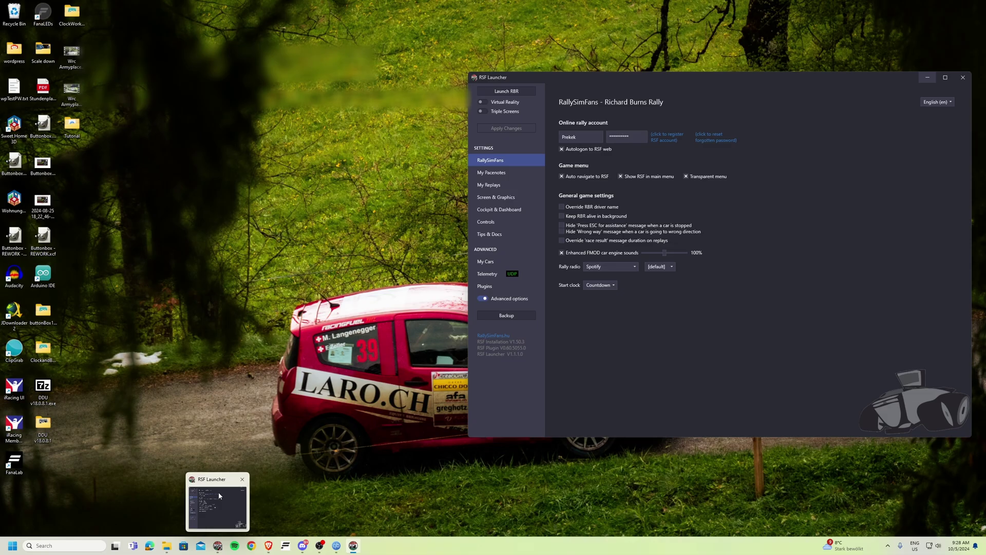
left_click(220, 496)
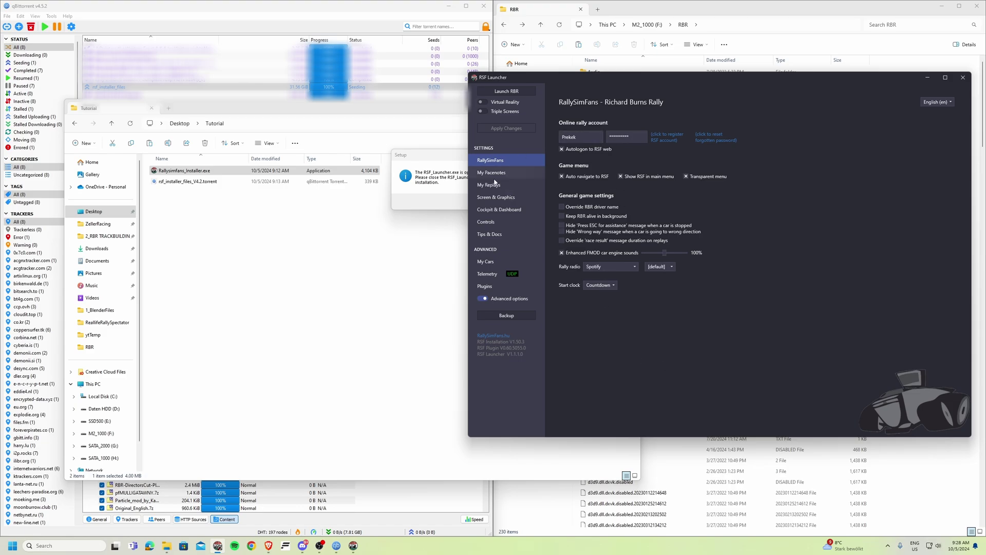
left_click(522, 315)
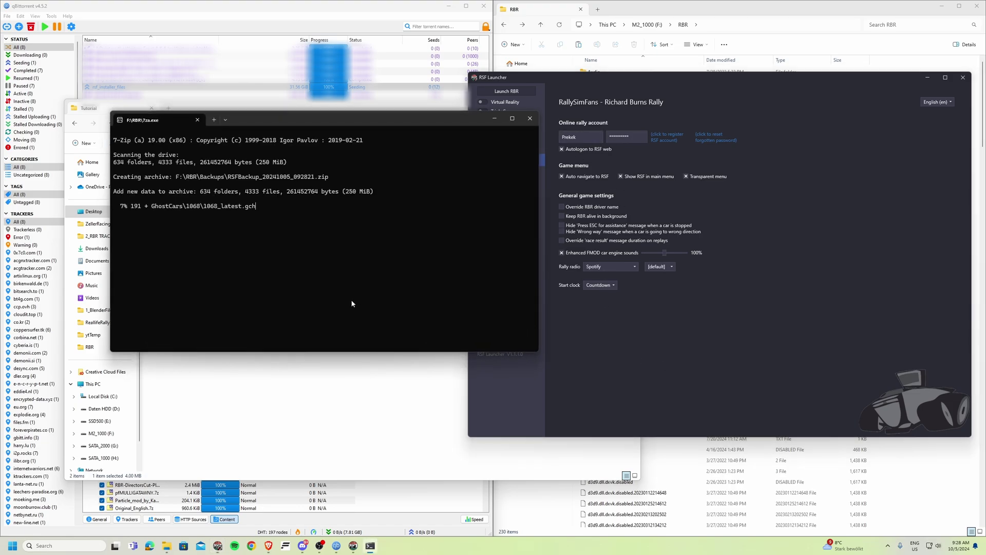
left_click_drag(454, 117, 397, 118)
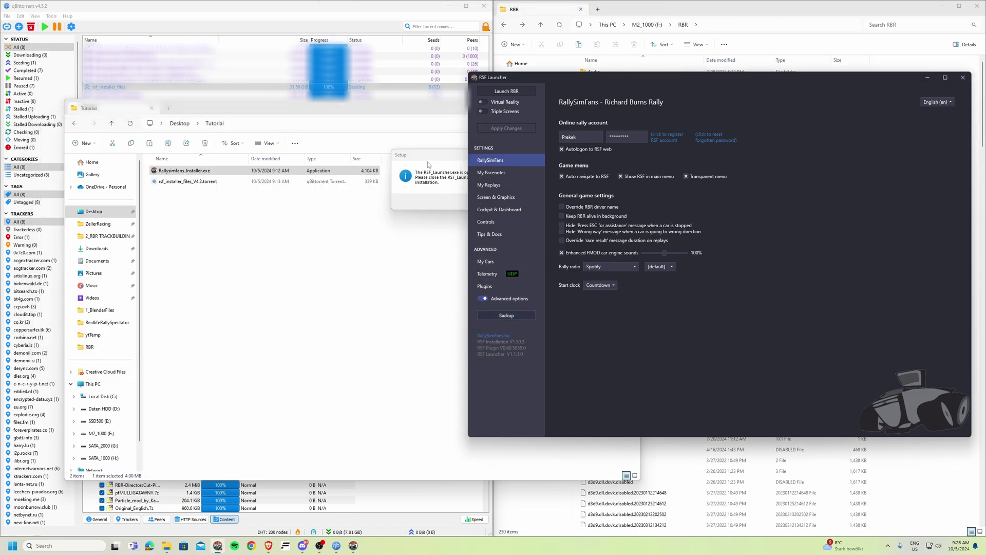
Close the RSF Launcher and dismiss the setup notice to continue into the Rallysimfans installer.
left_click_drag(431, 155, 327, 155)
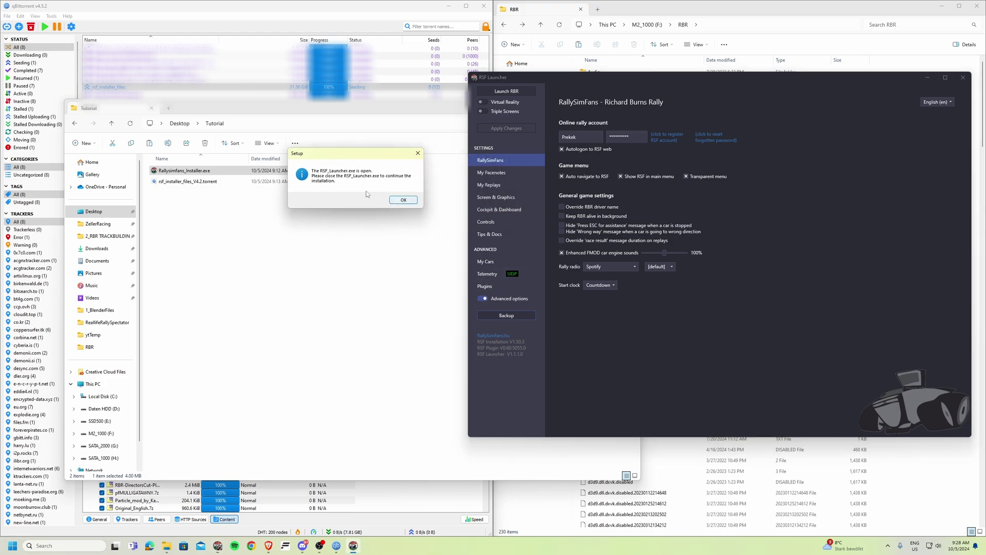
left_click(405, 199)
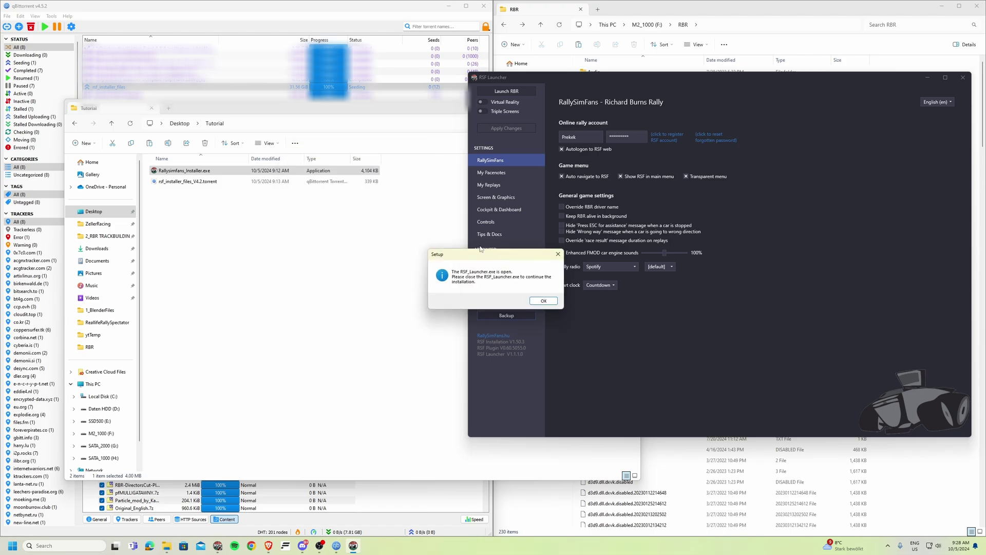
key("Return")
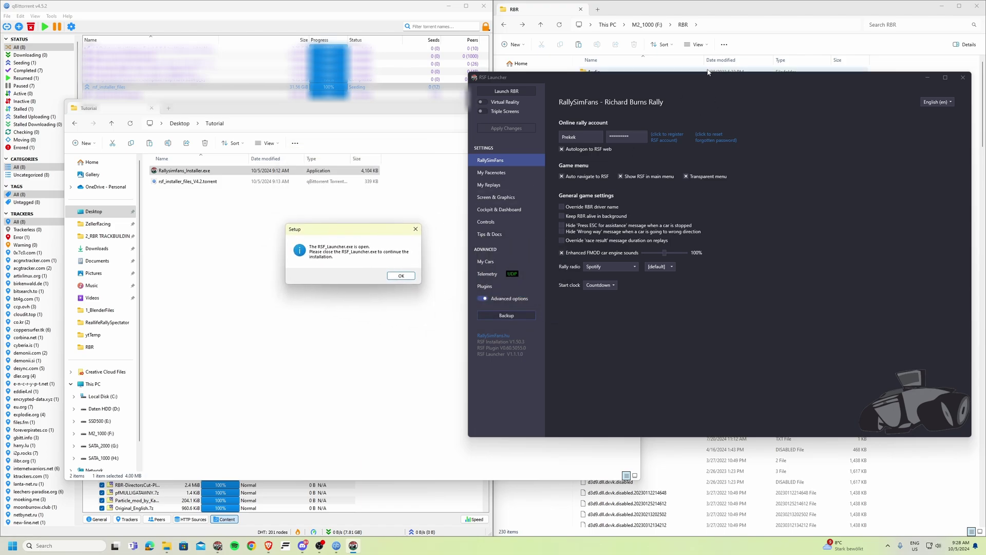
left_click_drag(834, 76, 768, 84)
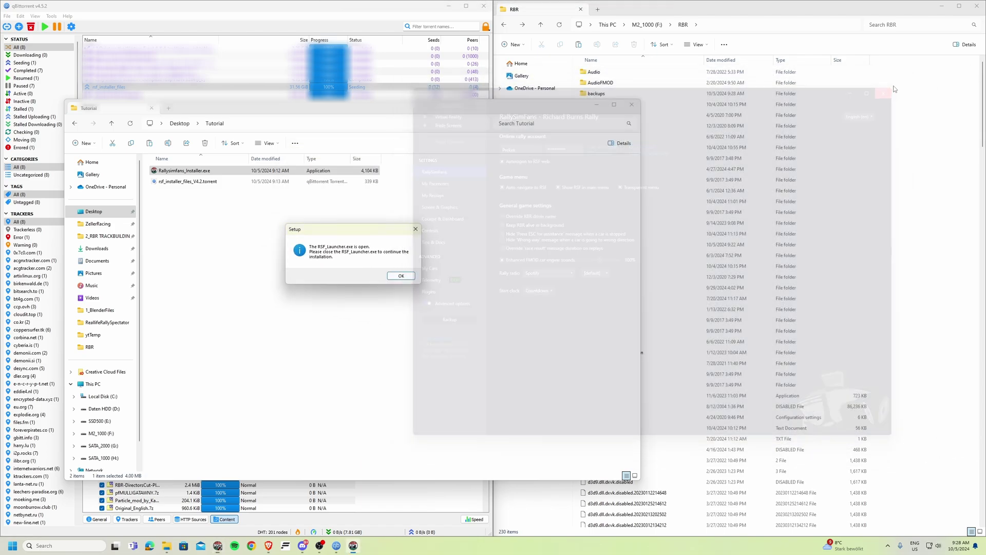
left_click_drag(368, 229, 478, 187)
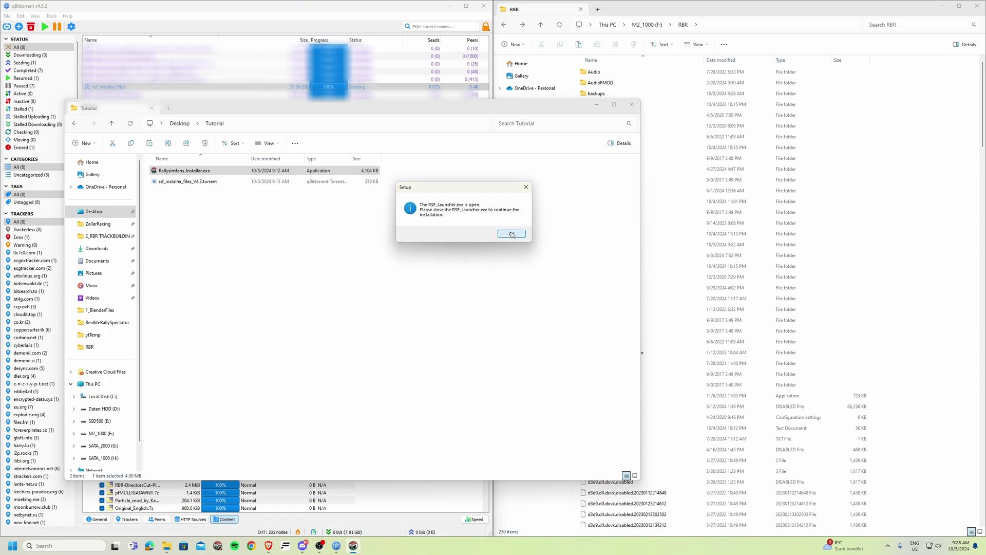
left_click(512, 234)
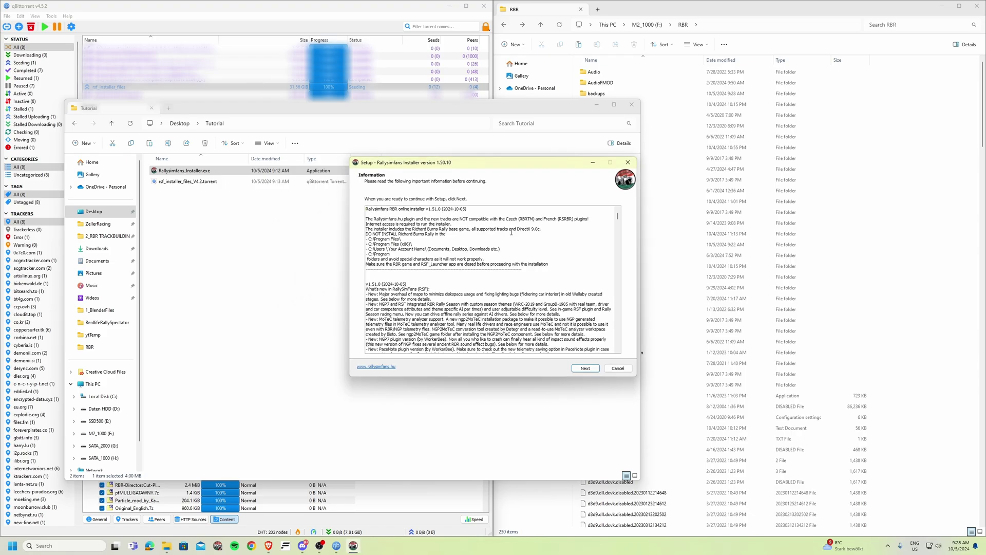
Accept destination F:\RBR and source F:\RBR\rsf_installer_files, keeping the update of the existing installation and the primary wedos server.
left_click(586, 368)
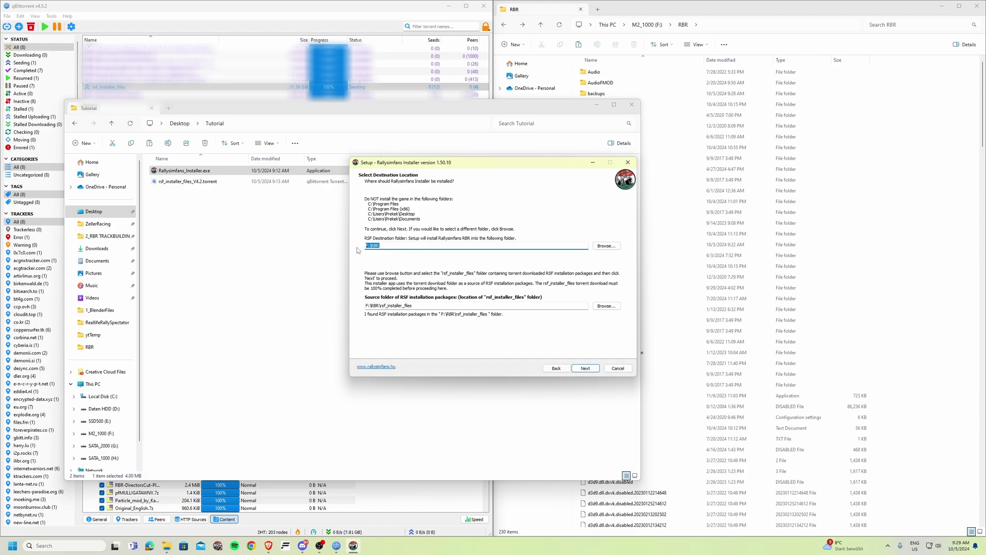
left_click(436, 307)
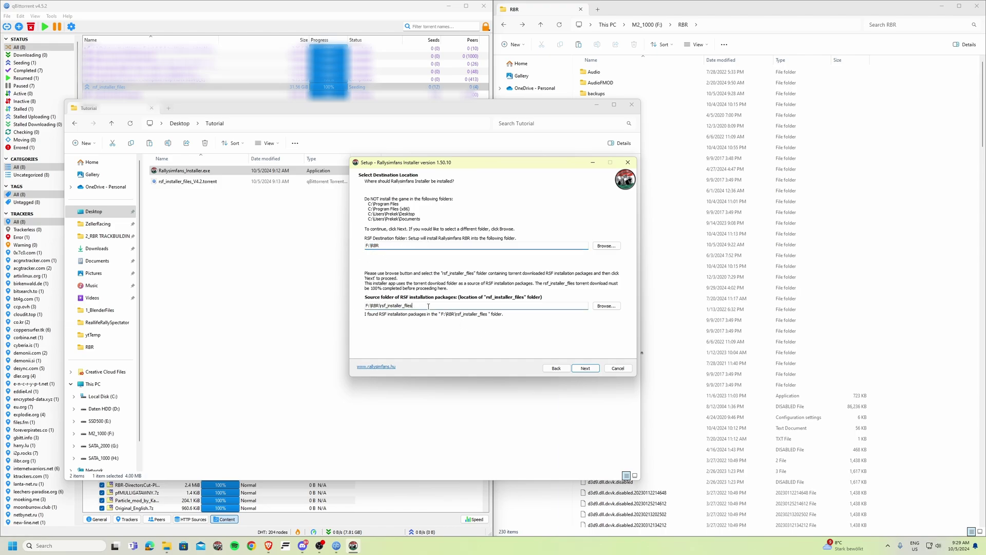
left_click(591, 368)
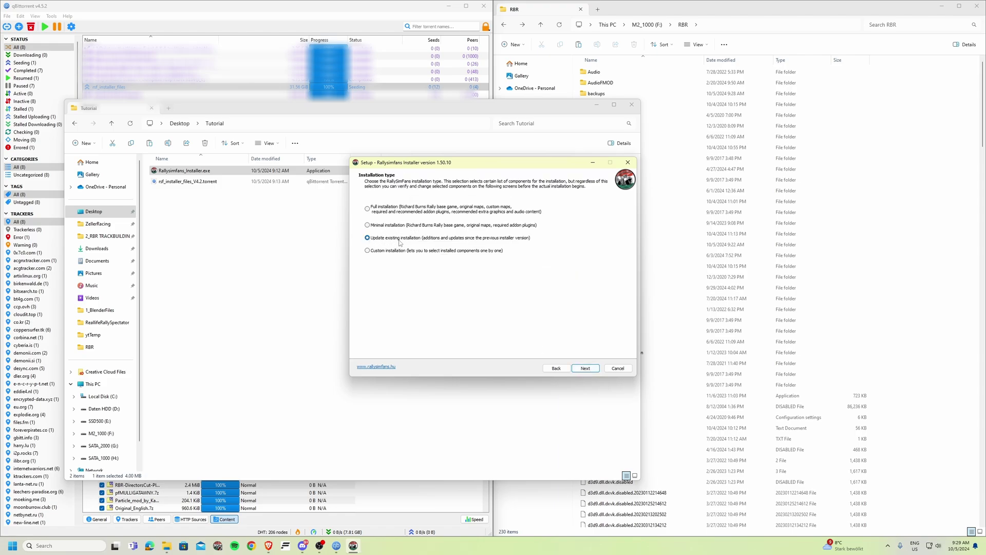
left_click(586, 368)
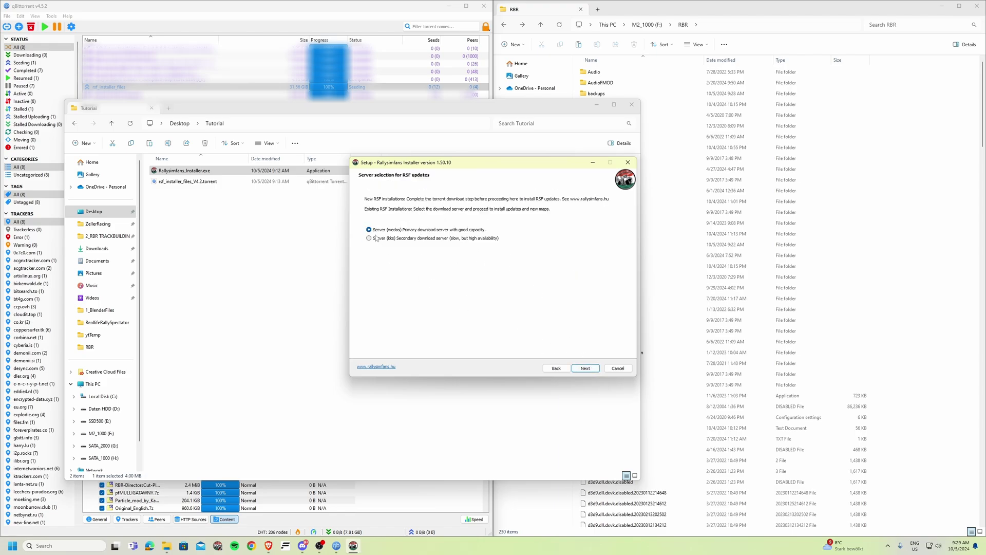
left_click(586, 367)
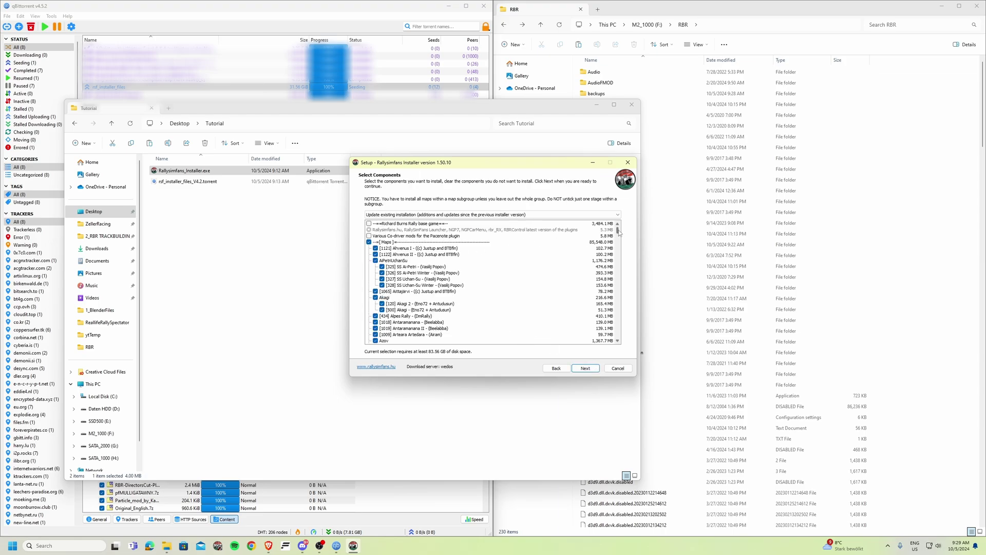
Add the complete Test Maps and Offline Maps groups to the components selected for installation.
left_click_drag(617, 230, 641, 338)
left_click(369, 224)
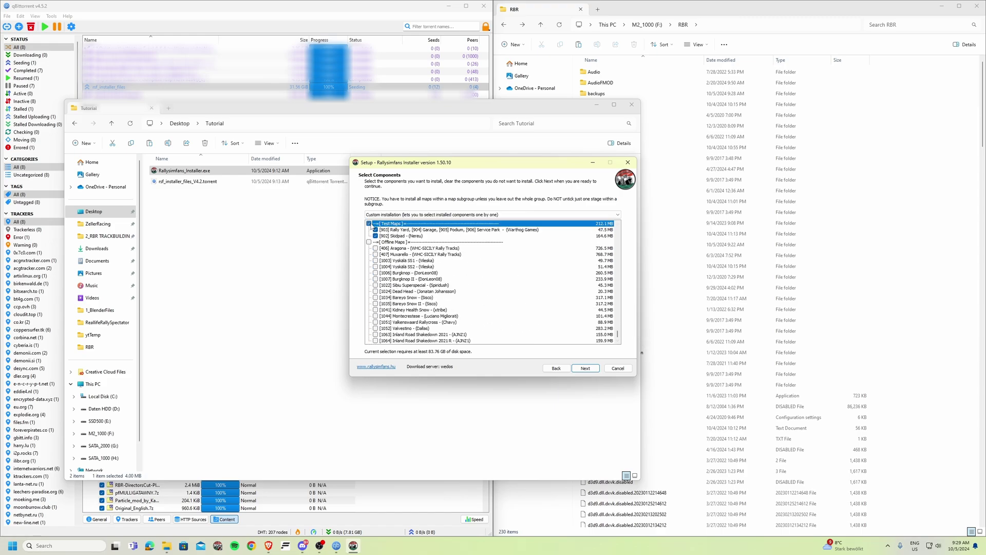
left_click(369, 242)
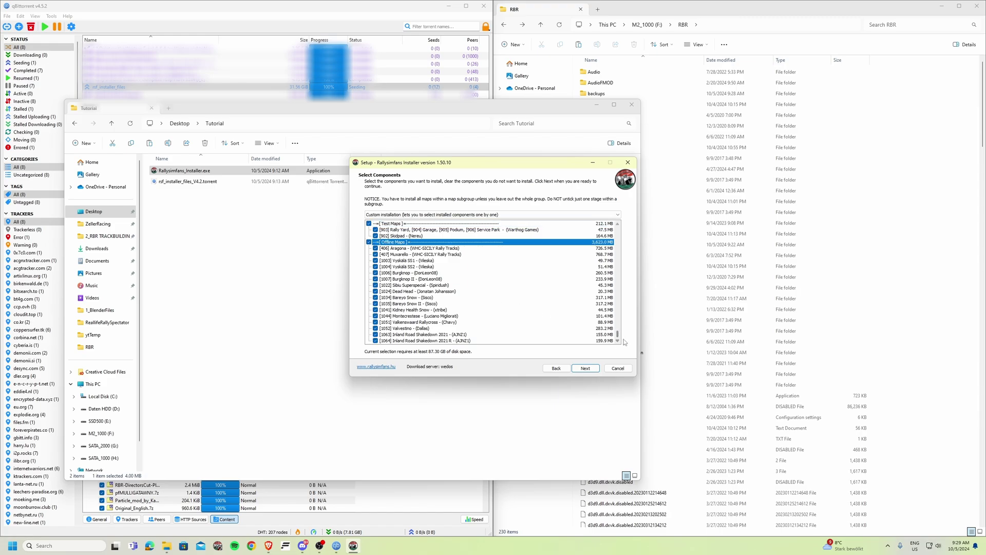
scroll(619, 334, "up", 5)
scroll(618, 334, "down", 5)
left_click_drag(618, 336, 641, 231)
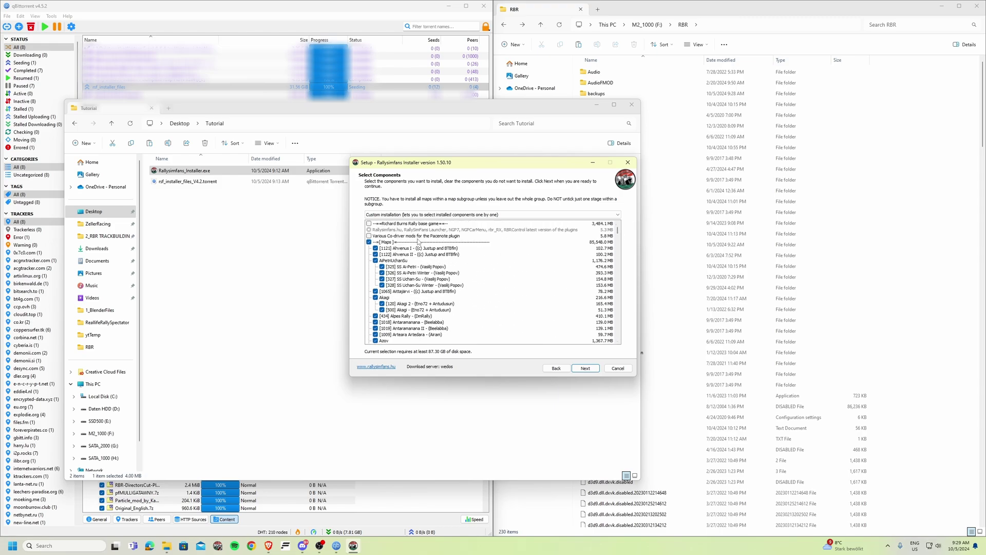
left_click(431, 237)
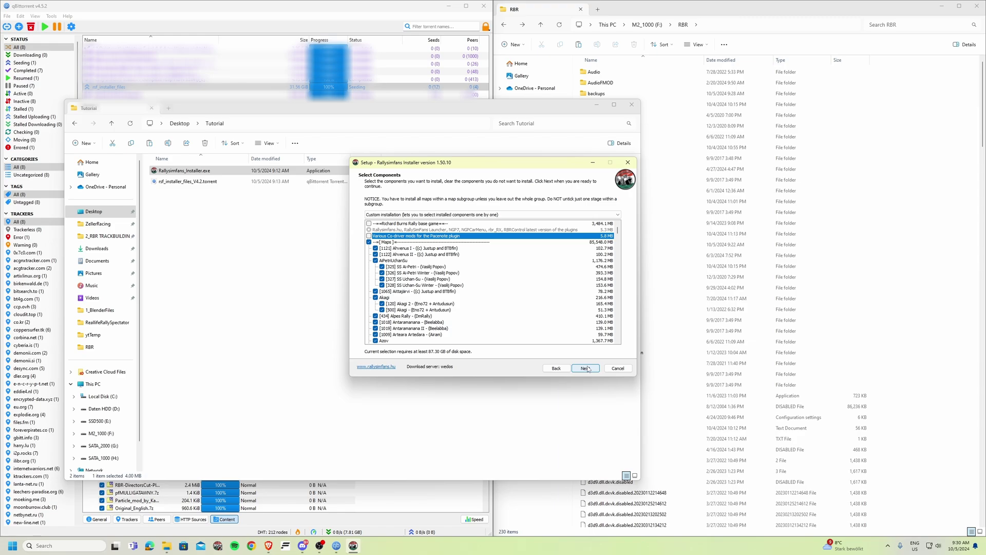
Accept the component selection and choose to continue anyway despite the disk space warning.
left_click(587, 368)
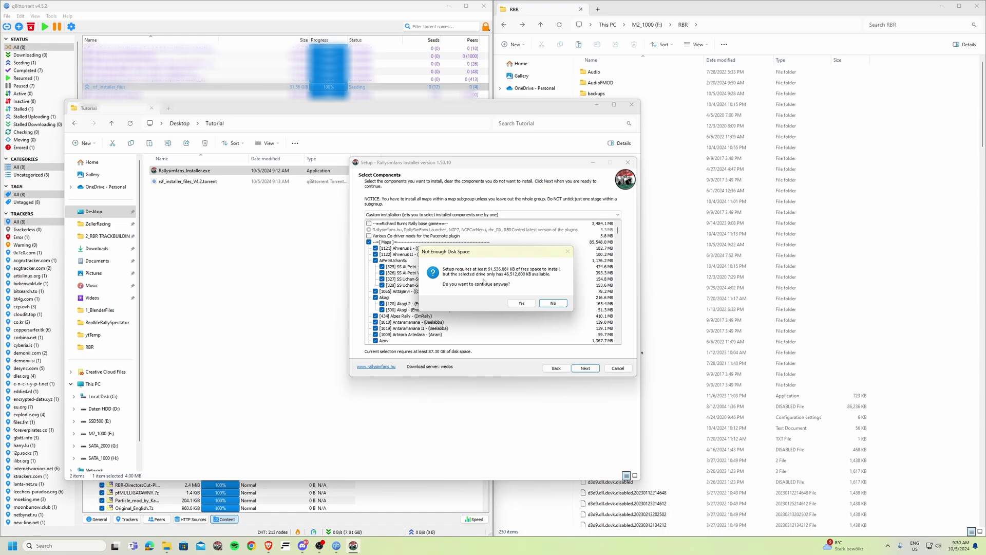
left_click_drag(490, 250, 360, 248)
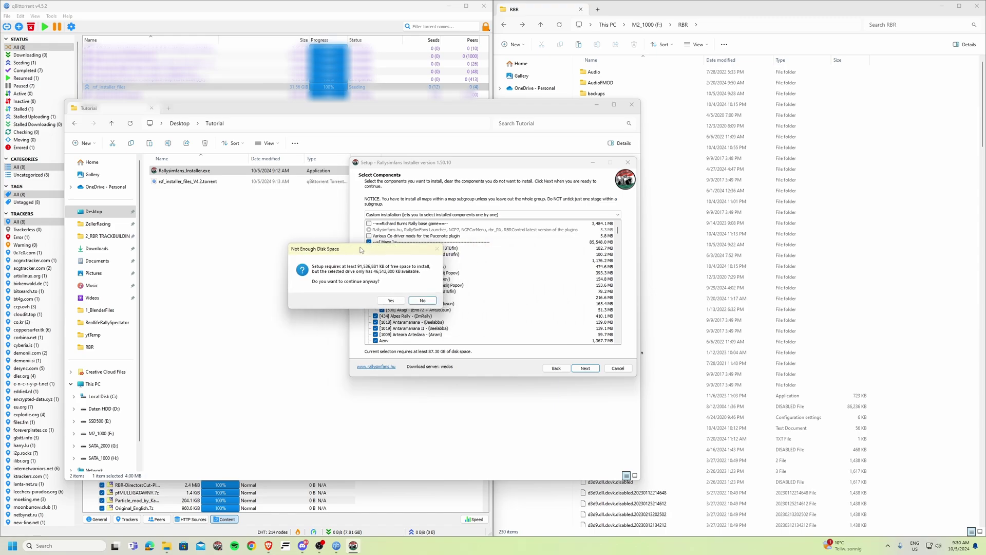
left_click_drag(359, 249, 448, 244)
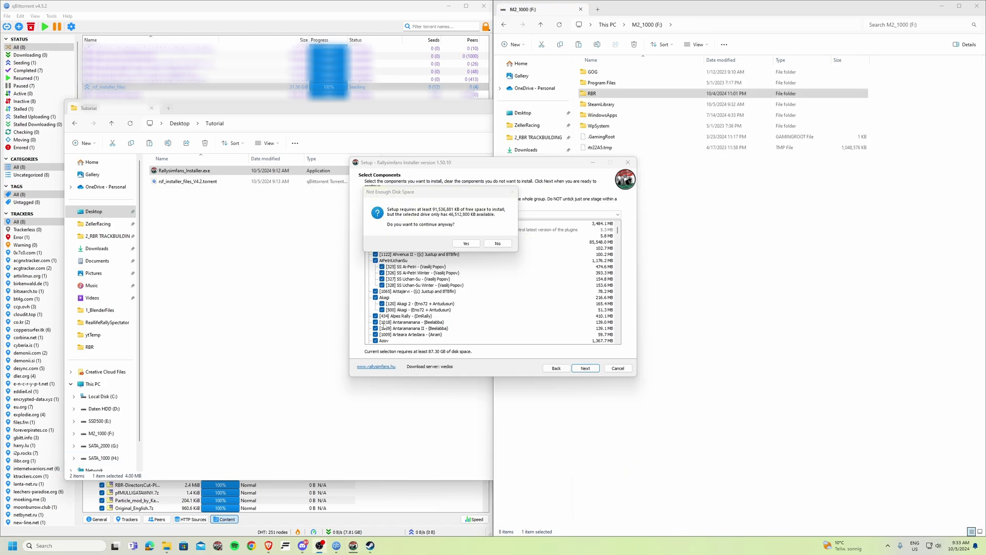
left_click(407, 199)
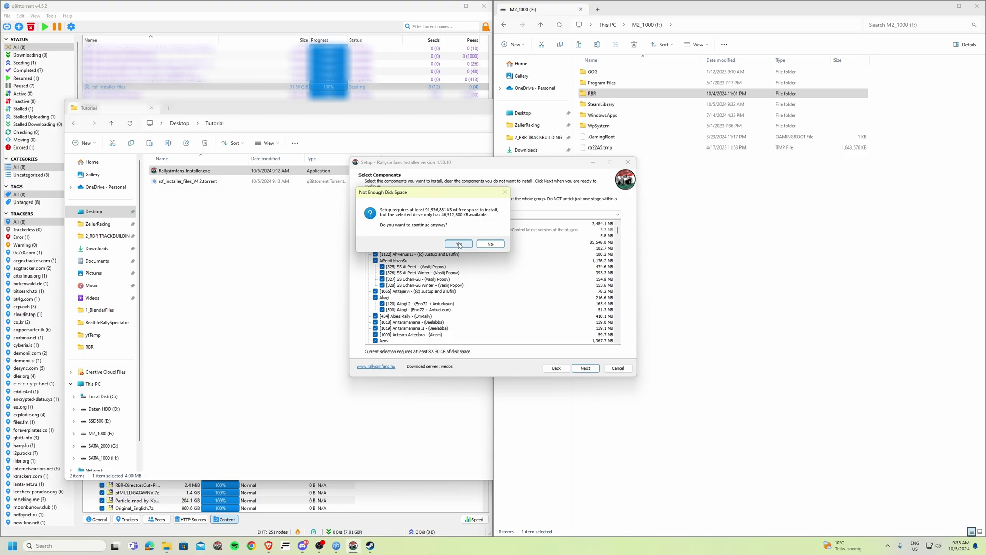
left_click(459, 245)
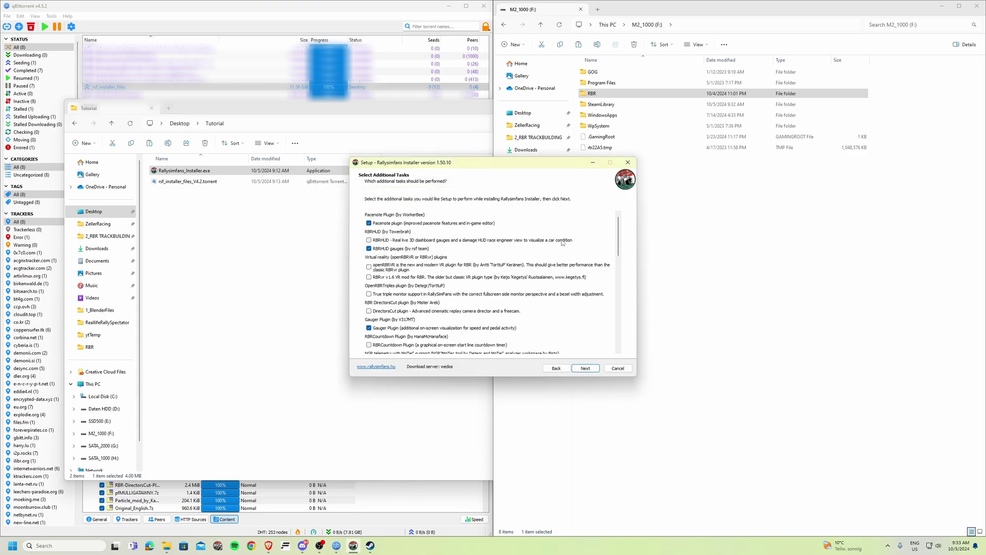
Review and accept the preselected additional tasks, and confirm the cleanup of obsolete RSF stage and installer file versions.
scroll(590, 251, "down", 3)
scroll(585, 251, "down", 6)
scroll(583, 254, "down", 3)
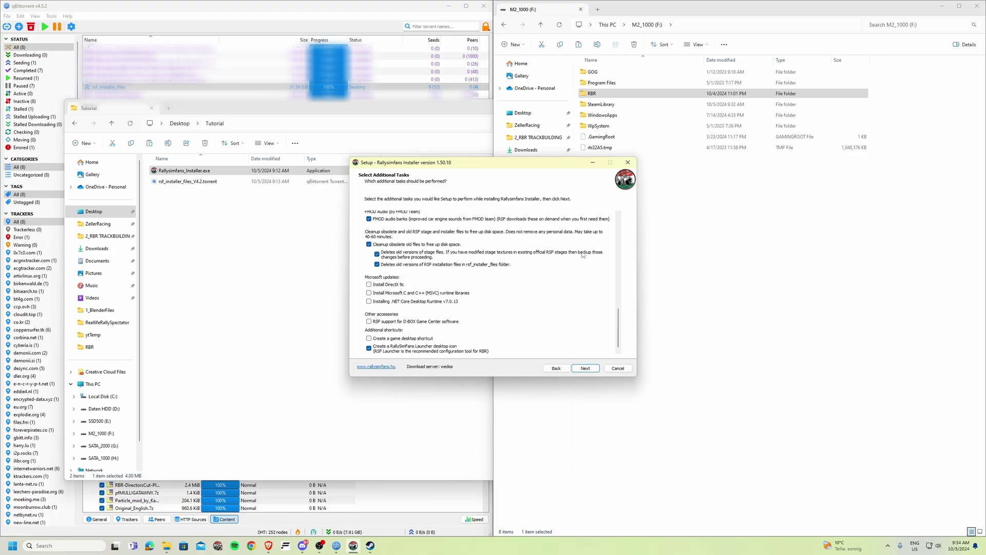
left_click(585, 368)
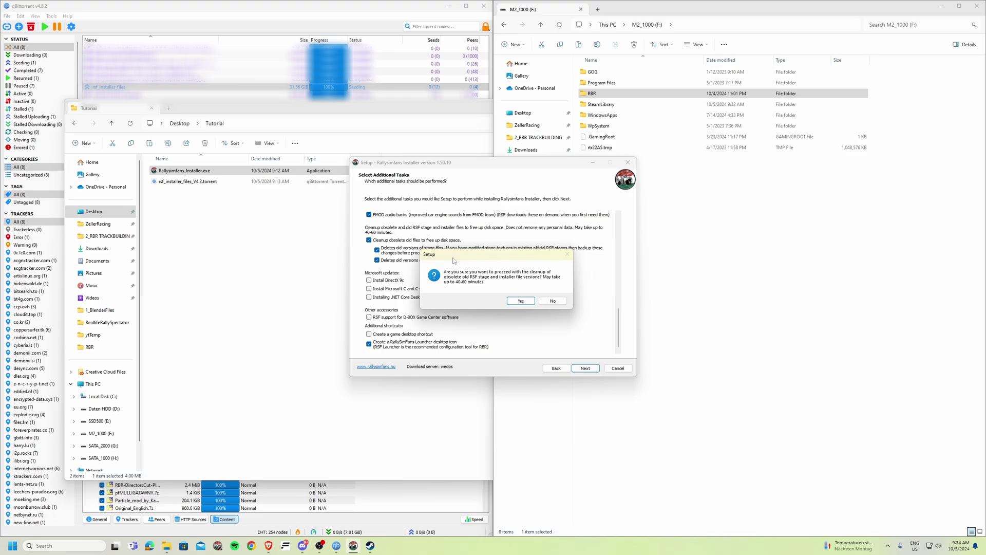
left_click_drag(482, 254, 491, 232)
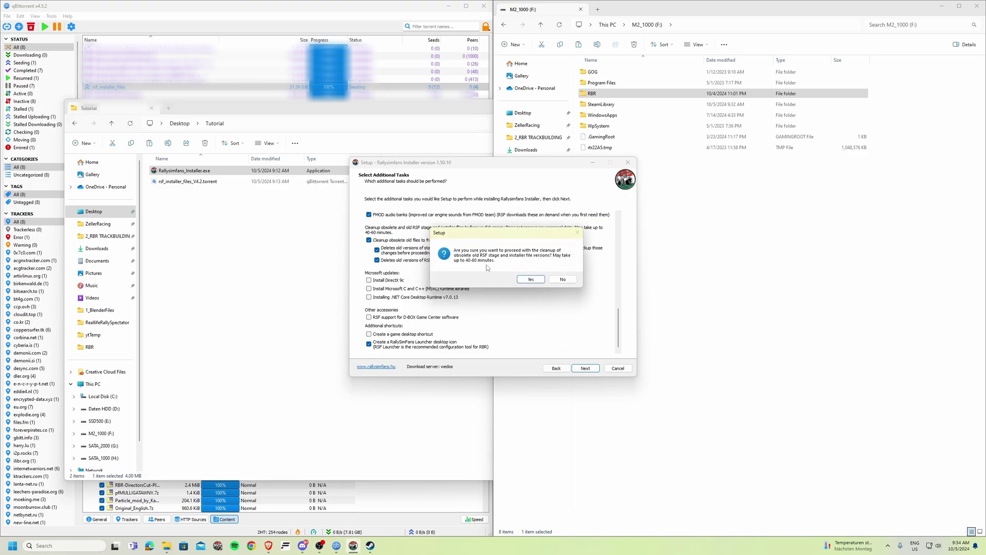
left_click(530, 280)
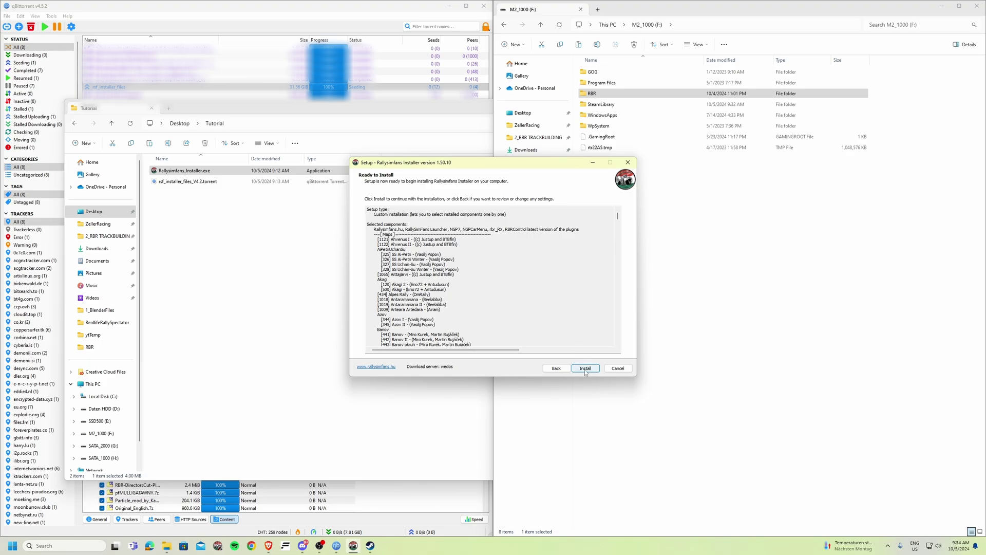
Install the selected components and finish the setup wizard with Run RallySimFans Launcher kept enabled.
left_click(585, 370)
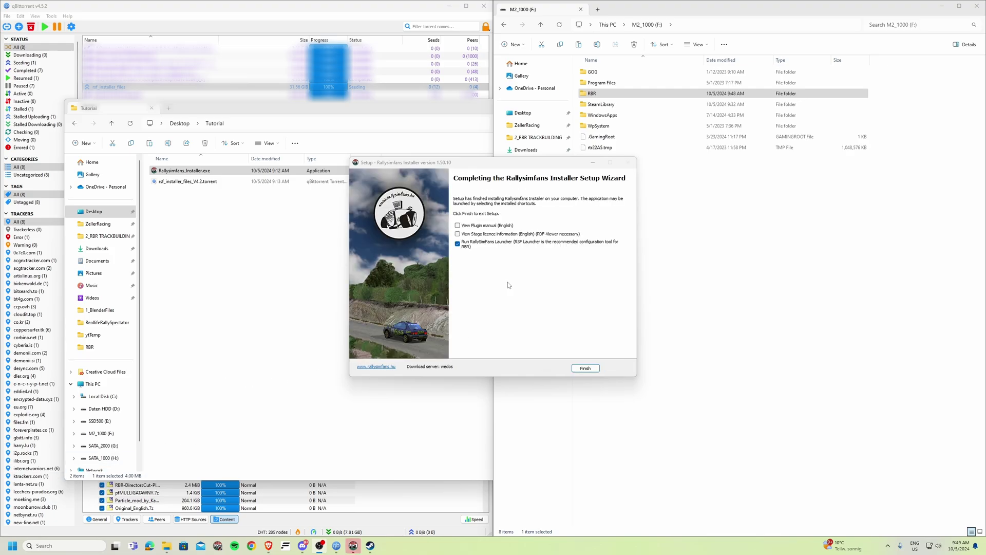
left_click(488, 161)
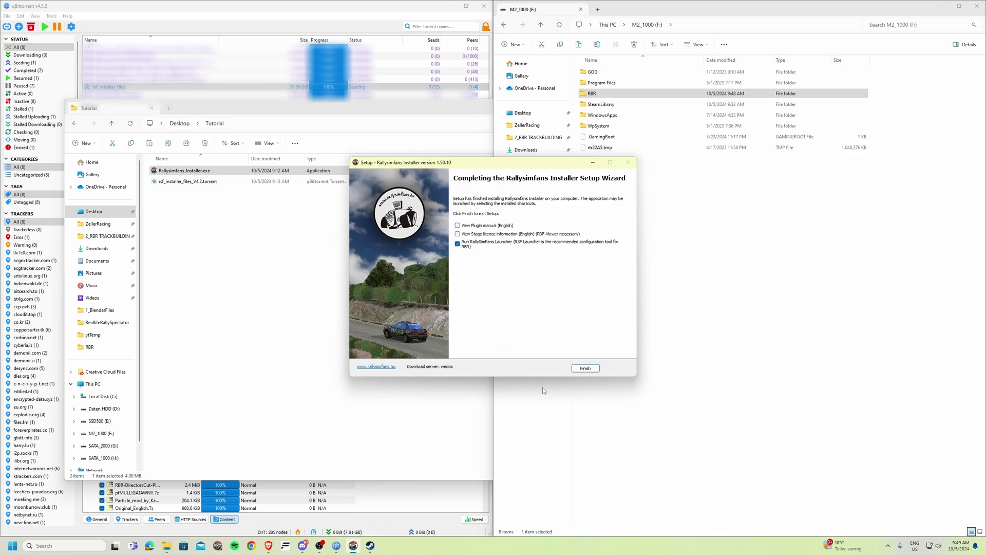
left_click(585, 368)
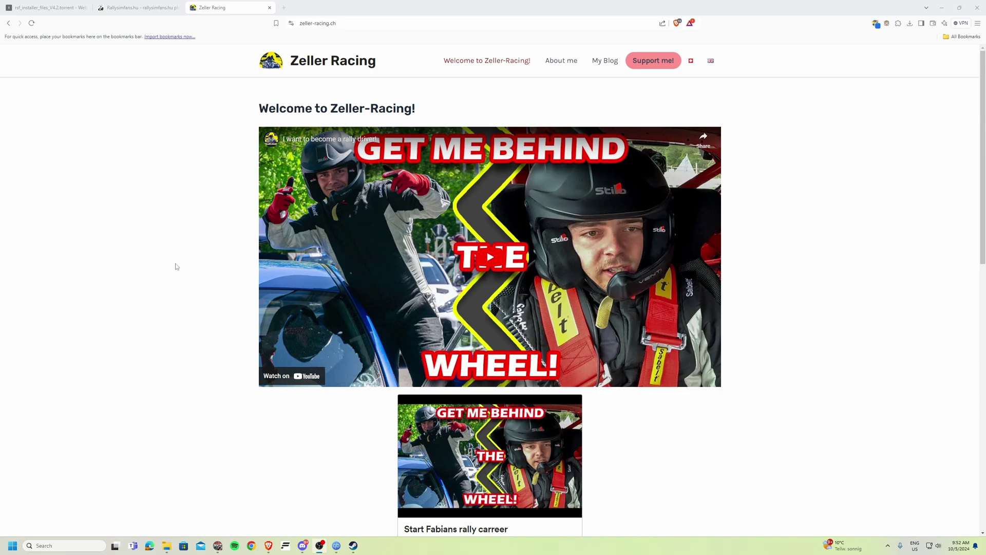
Look through the zeller-racing.ch welcome page in the browser, including its donation and support sections.
scroll(176, 266, "down", 2)
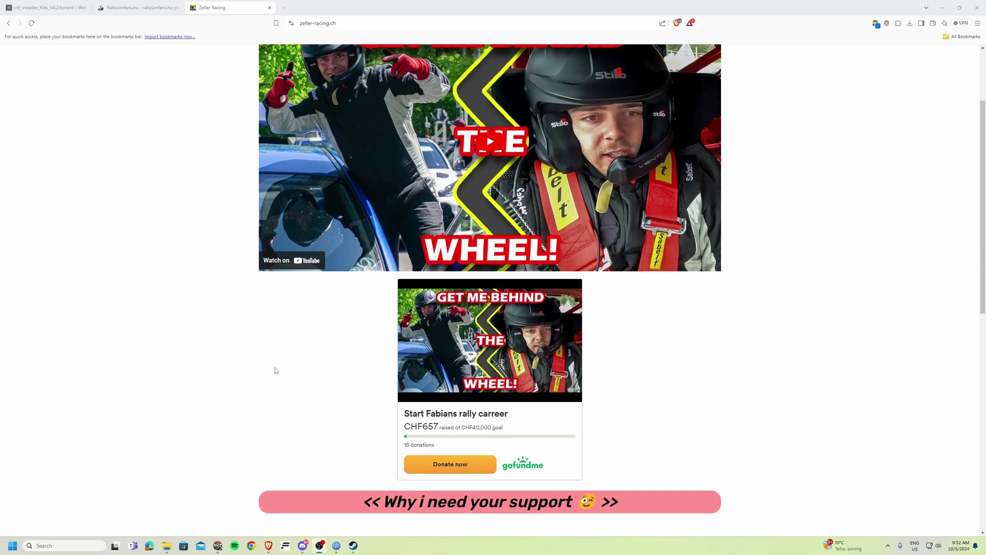
scroll(275, 371, "up", 2)
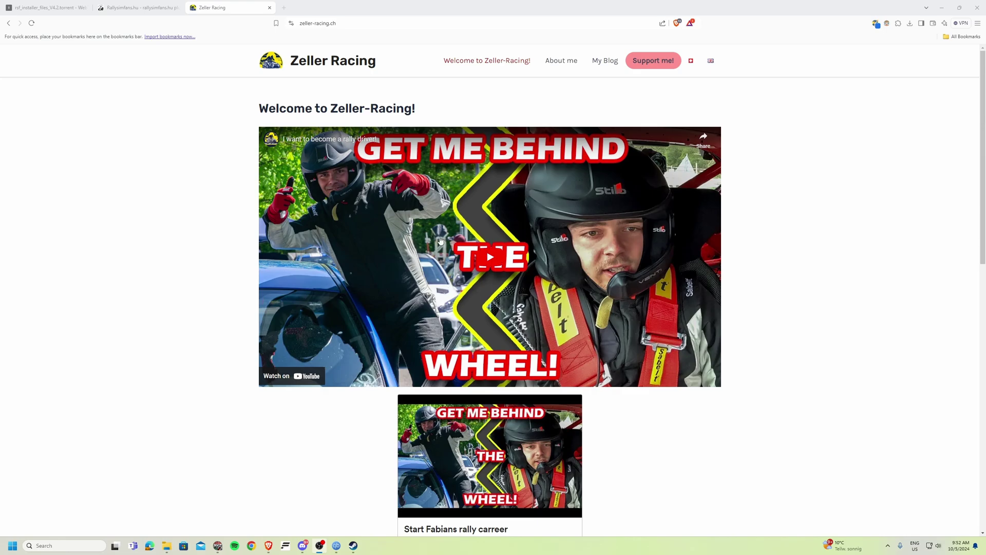
scroll(238, 268, "down", 9)
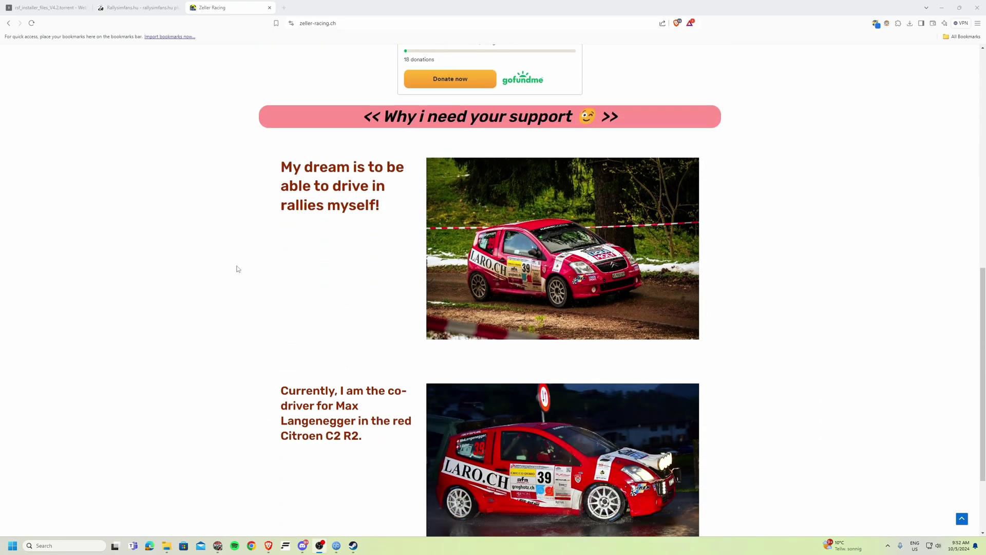
scroll(237, 269, "down", 2)
scroll(231, 268, "up", 4)
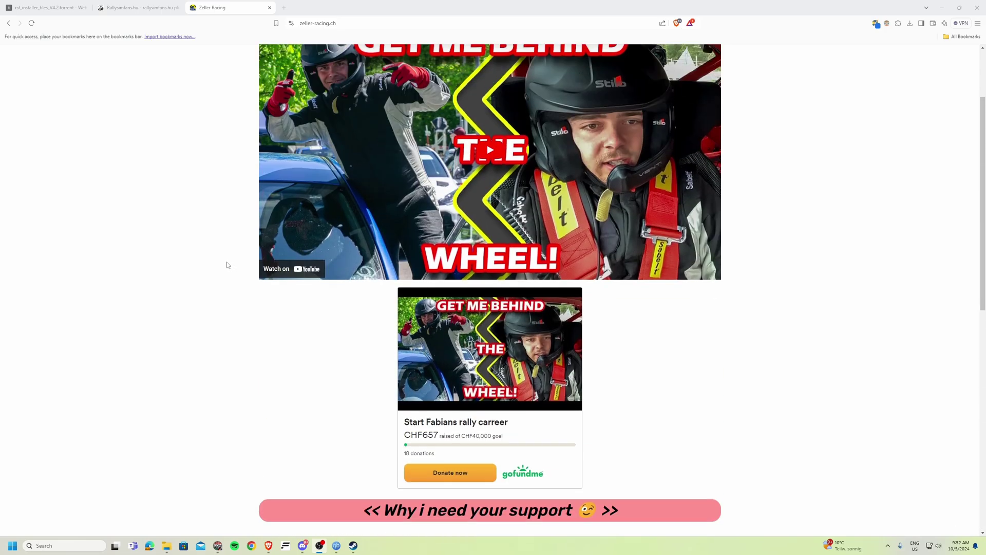
scroll(228, 265, "up", 2)
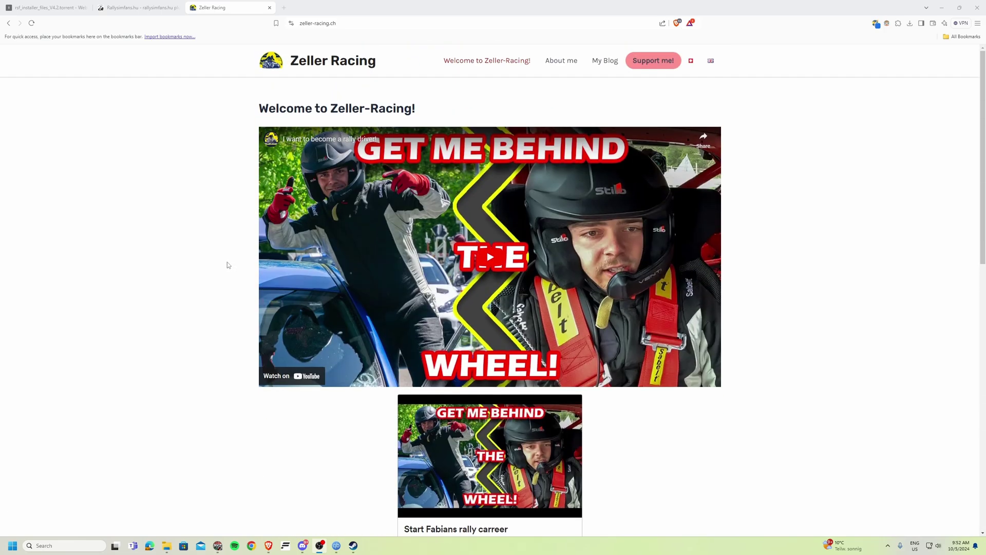